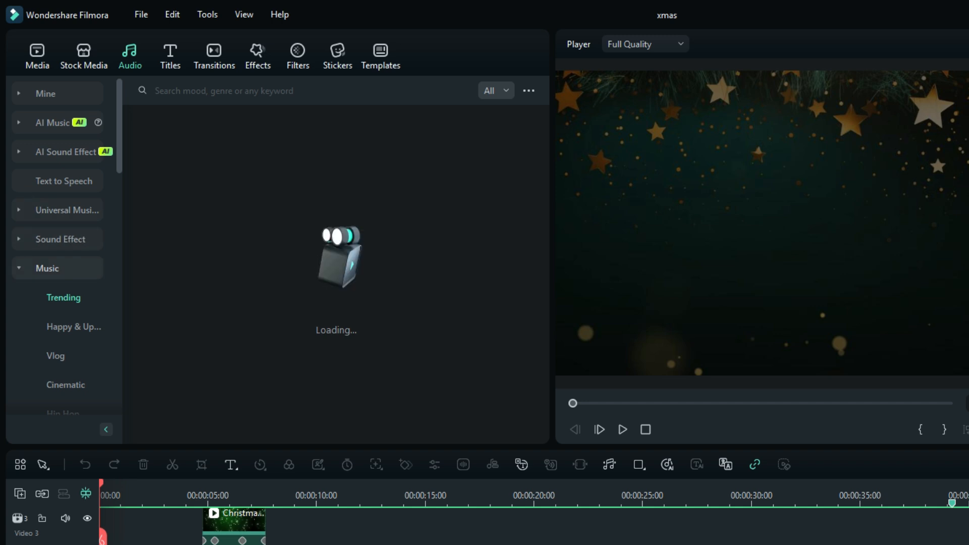
# Run beat detection on the Christmas music track "It's Only Christmas" using model beats1, highlighting every 4 beats with offset 0, marking highlight beats only
pyautogui.scroll(-3, 65, 298)
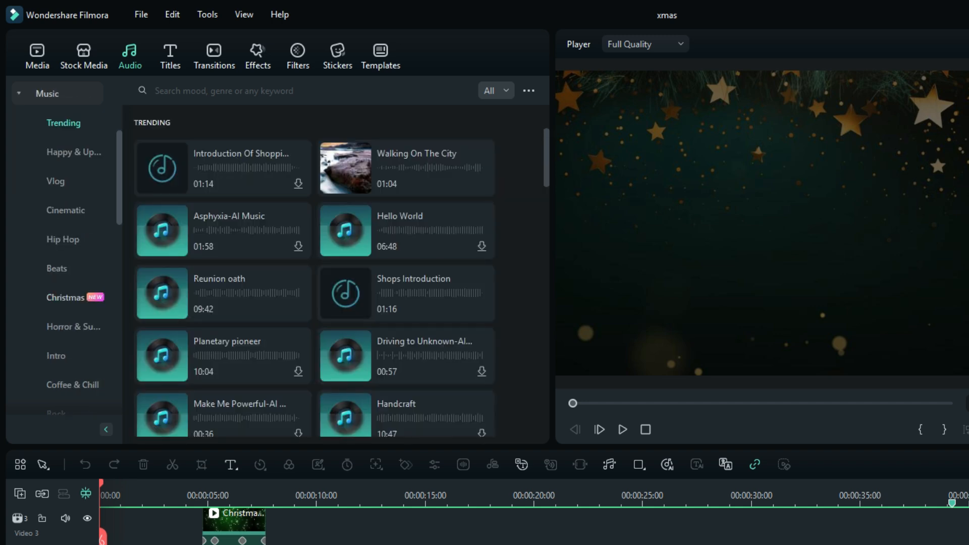
pyautogui.click(69, 297)
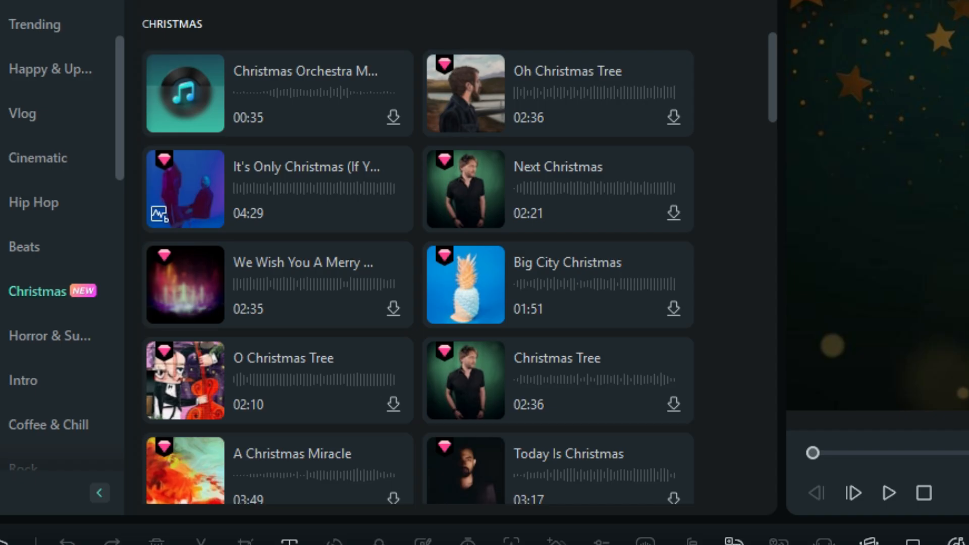
pyautogui.moveTo(185, 188)
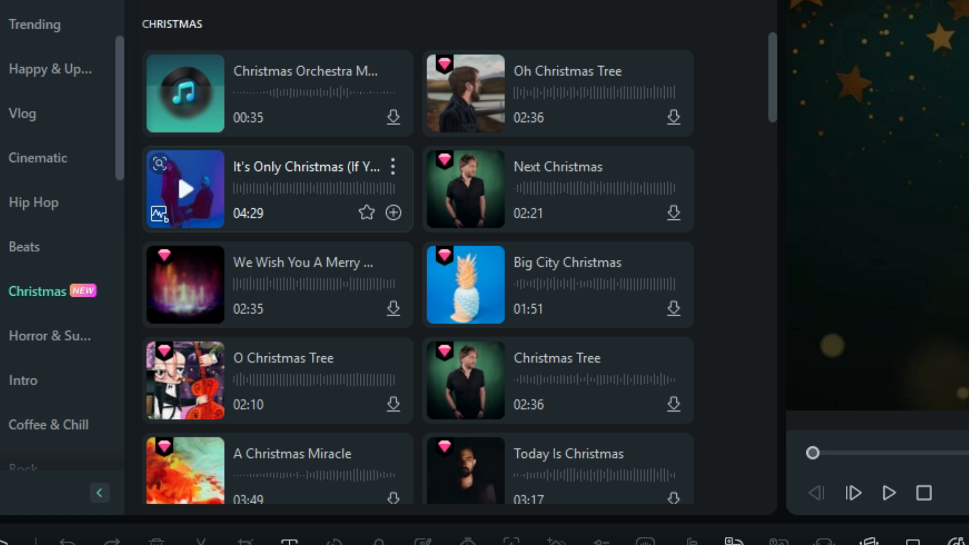
pyautogui.rightClick(197, 206)
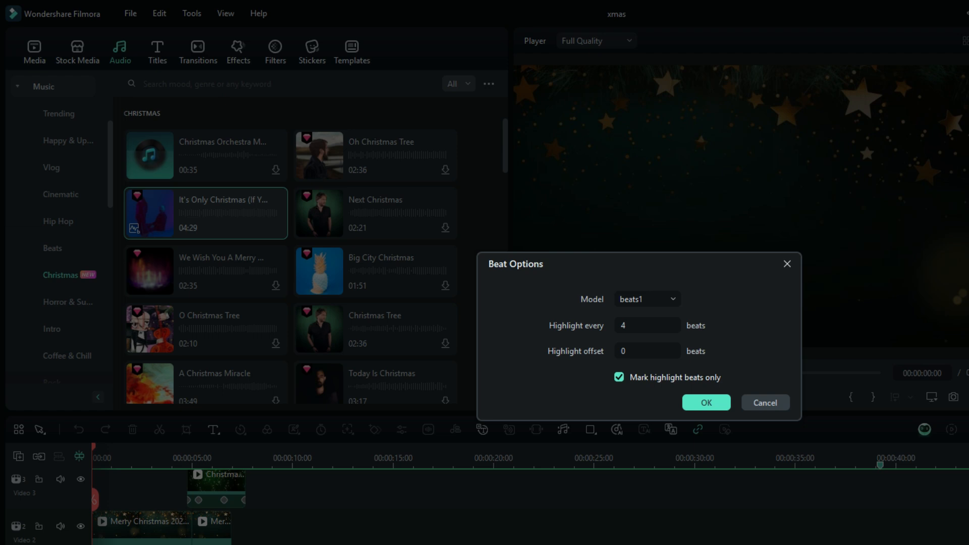
pyautogui.click(705, 403)
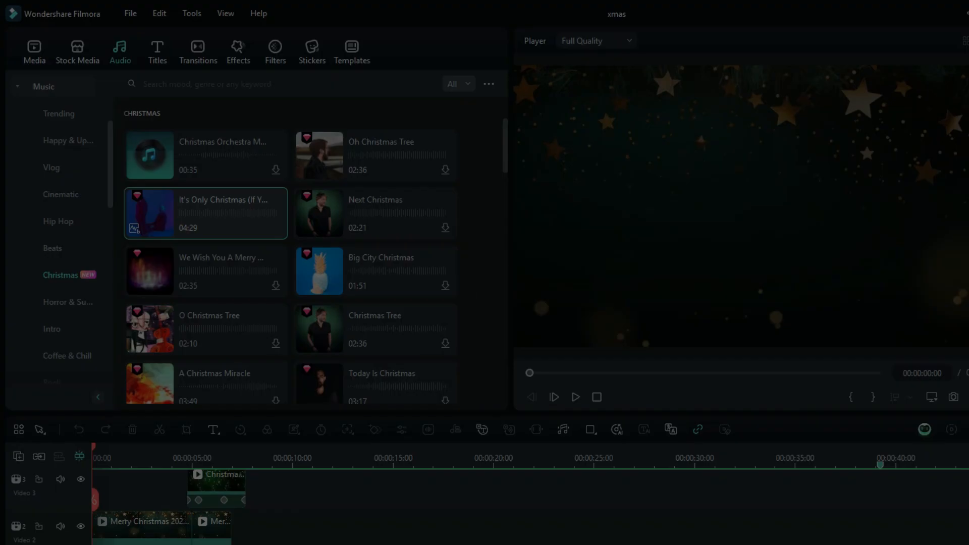
pyautogui.click(763, 376)
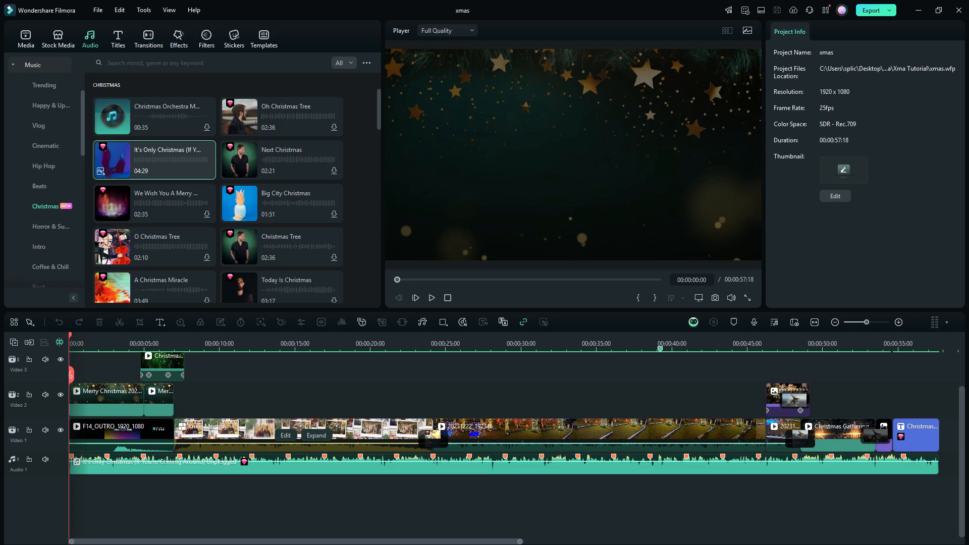
# Locate the first Merry Christmas 2023 Media 01 clip on Video 2 in the resource library
pyautogui.press('space')
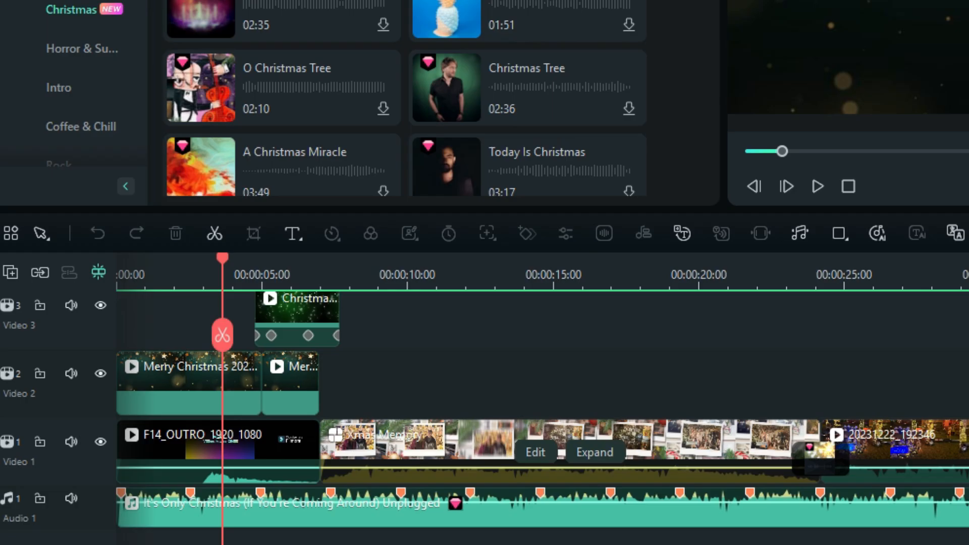
pyautogui.click(189, 385)
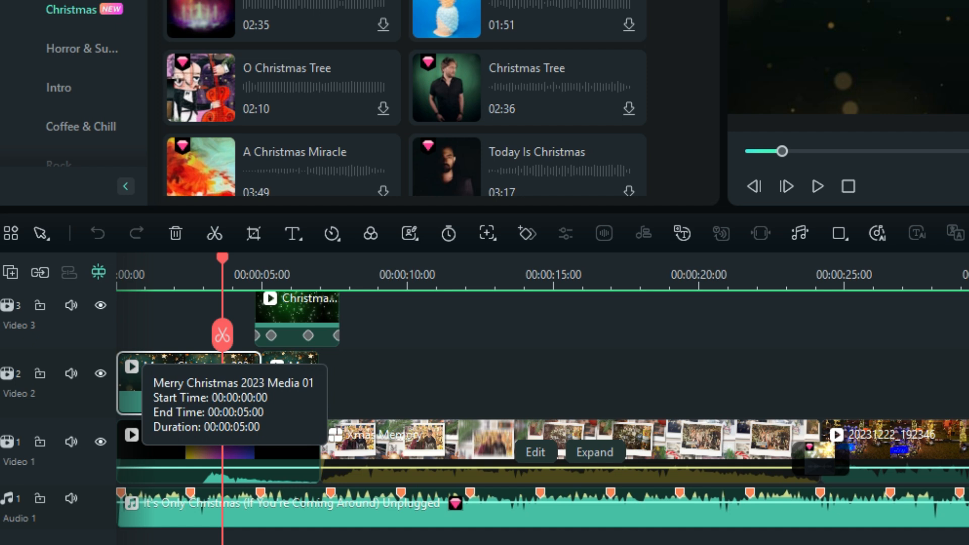
pyautogui.scroll(1, 543, 410)
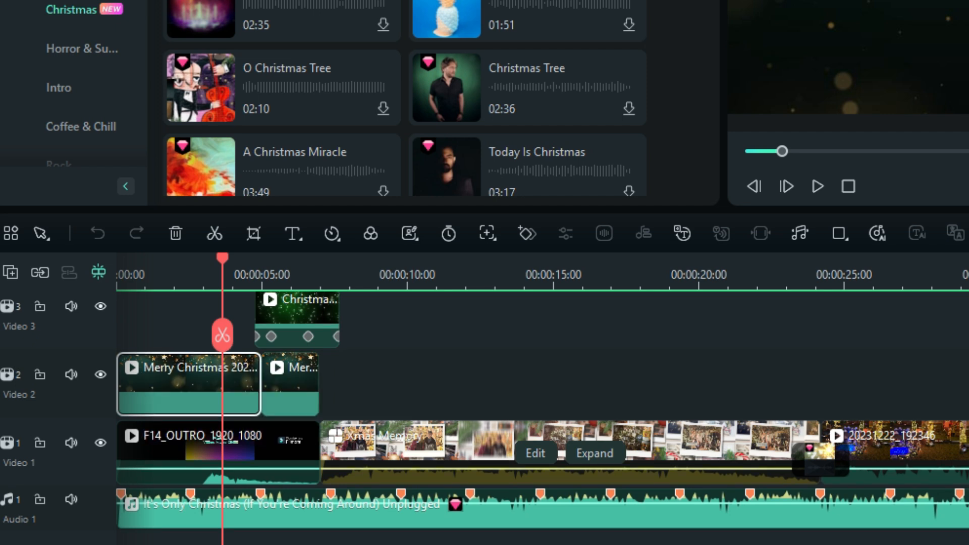
pyautogui.rightClick(182, 383)
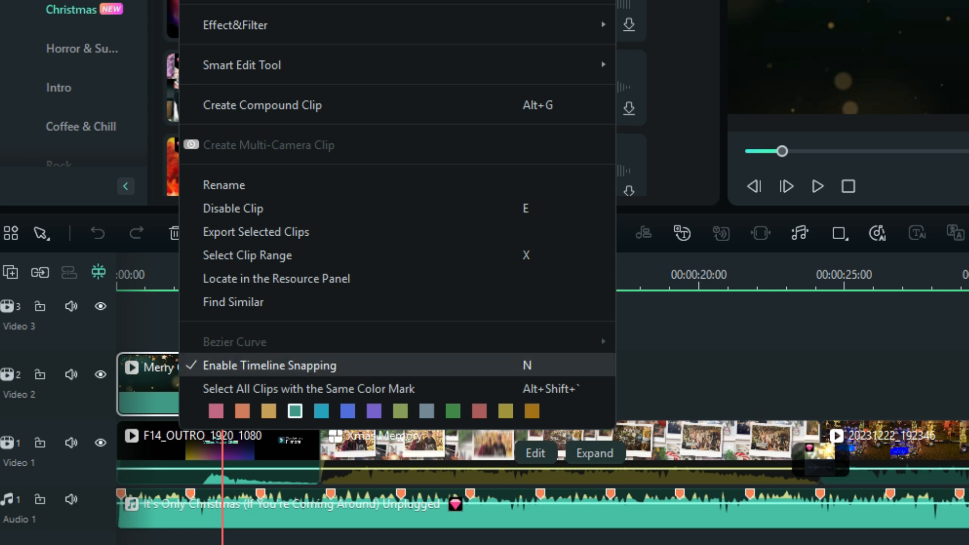
pyautogui.click(277, 279)
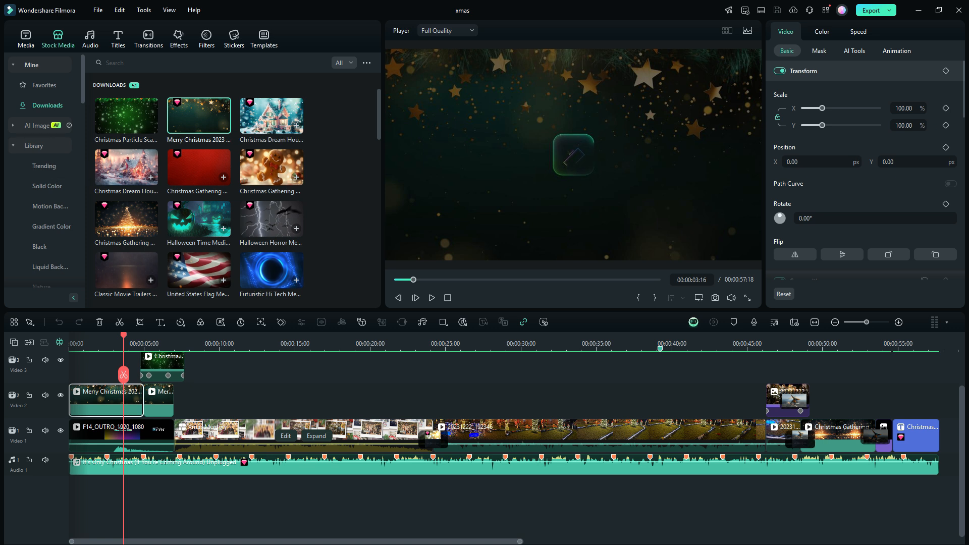
# Search the stock media for "merry" and preview the green Merry Christmas 2023 background with gold stars
pyautogui.click(175, 106)
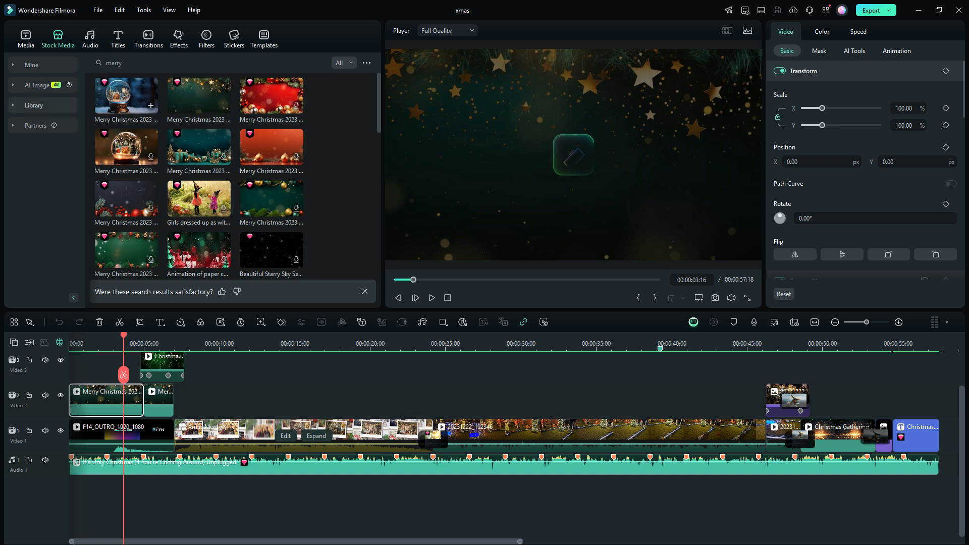
pyautogui.click(33, 105)
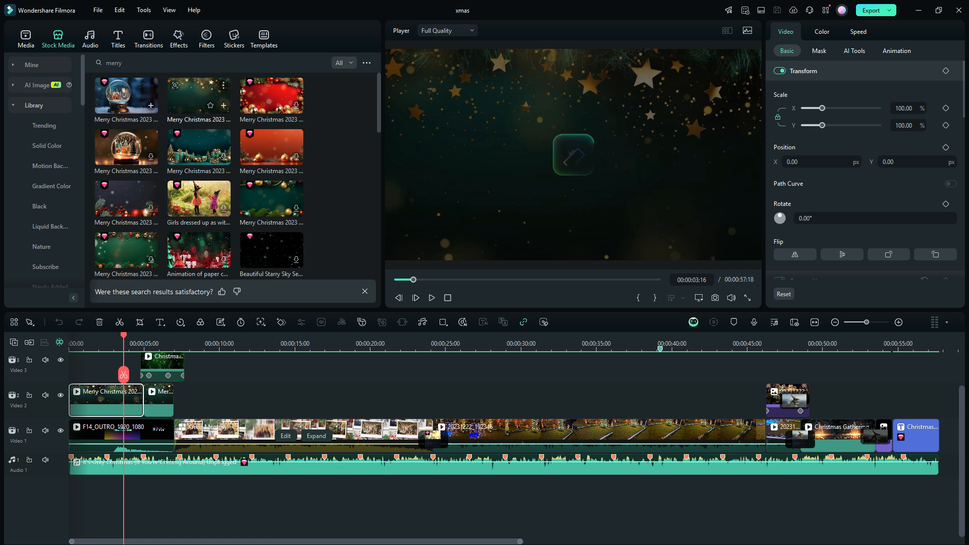
pyautogui.click(188, 96)
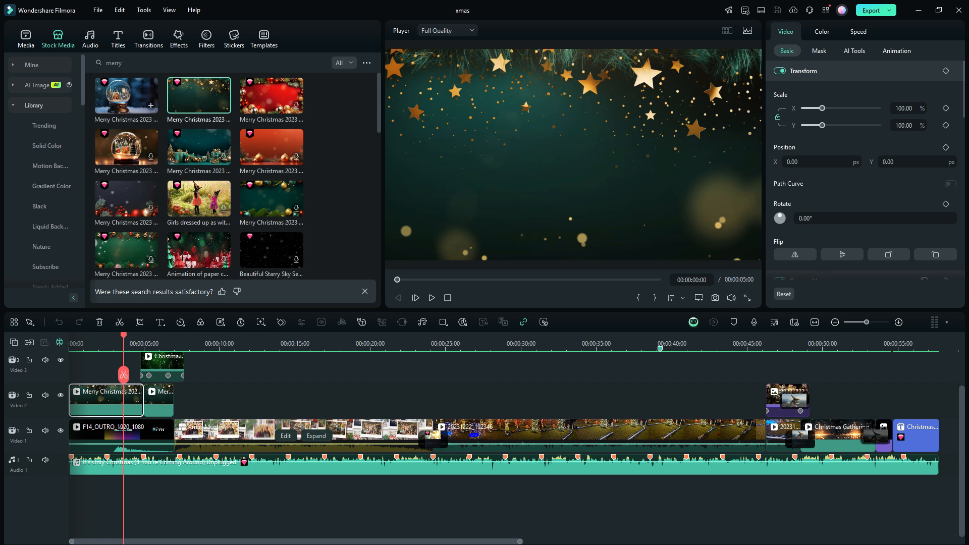
# Move the playhead to 00:00:05:13 to inspect the Christmas Particle Scatter Element 06 overlay on Video 3 at frame level
pyautogui.scroll(-4, 888, 162)
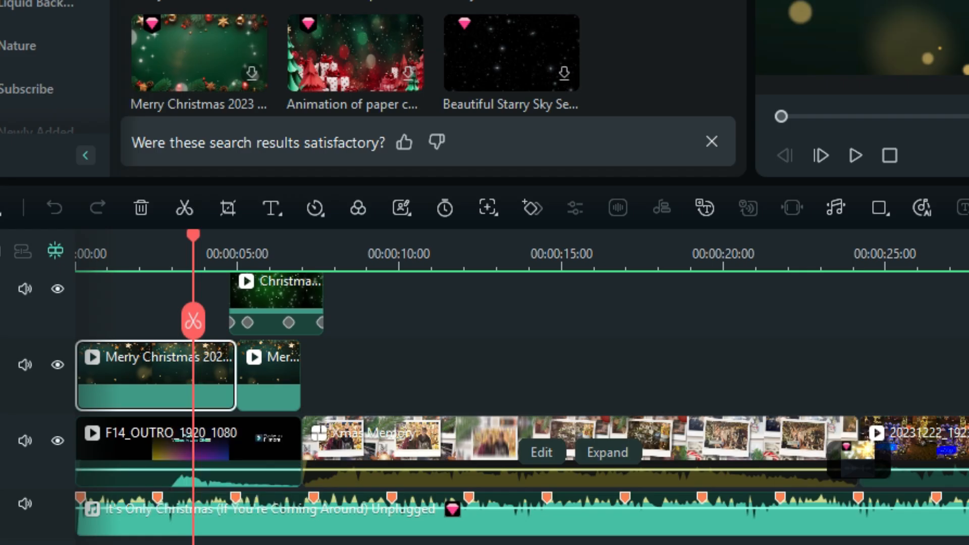
pyautogui.moveTo(193, 235); pyautogui.dragTo(254, 235)
pyautogui.scroll(2, 254, 321)
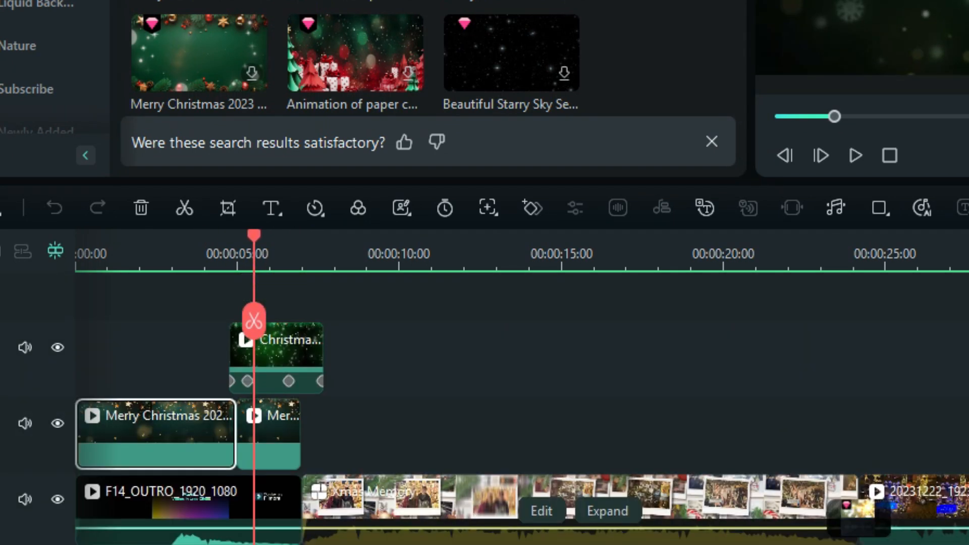
pyautogui.scroll(5, 254, 321)
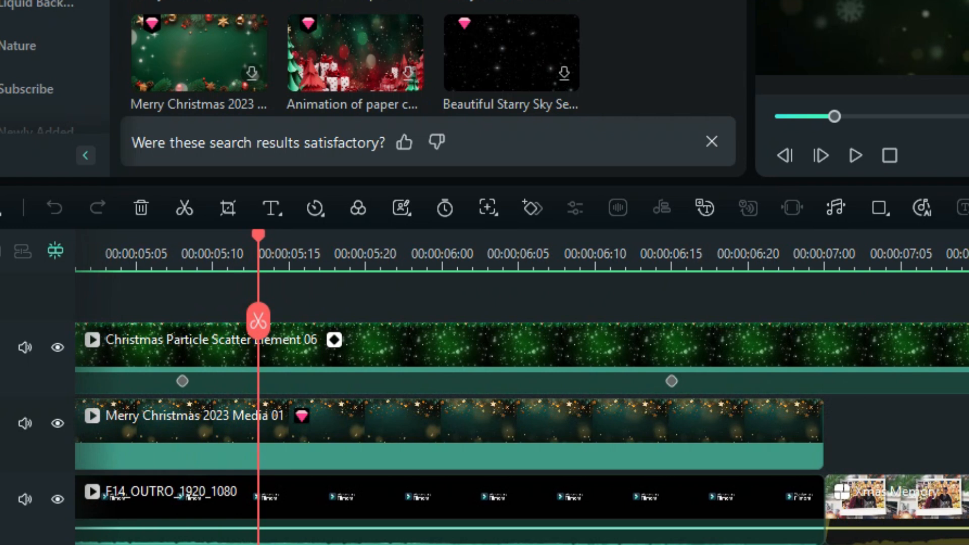
pyautogui.hscroll(-6, 521, 387)
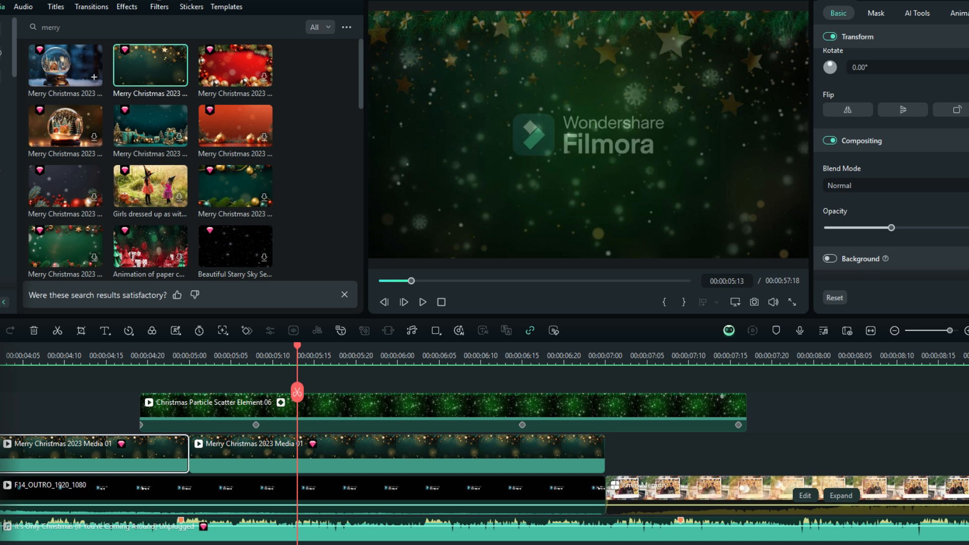
# Step the playhead back frame by frame to 00:00:04:19, the start of the particle scatter overlay
pyautogui.press('Left')
pyautogui.press('Left')
pyautogui.press('Left')
pyautogui.press('Left')
pyautogui.press('Left')
pyautogui.press('Left')
pyautogui.press('Left')
pyautogui.press('Left')
pyautogui.press('Left')
pyautogui.press('Left')
pyautogui.press('Left')
pyautogui.press('Left')
pyautogui.press('Left')
pyautogui.press('Left')
pyautogui.press('Left')
pyautogui.press('Left')
pyautogui.press('Left')
pyautogui.press('Left')
pyautogui.press('Left')
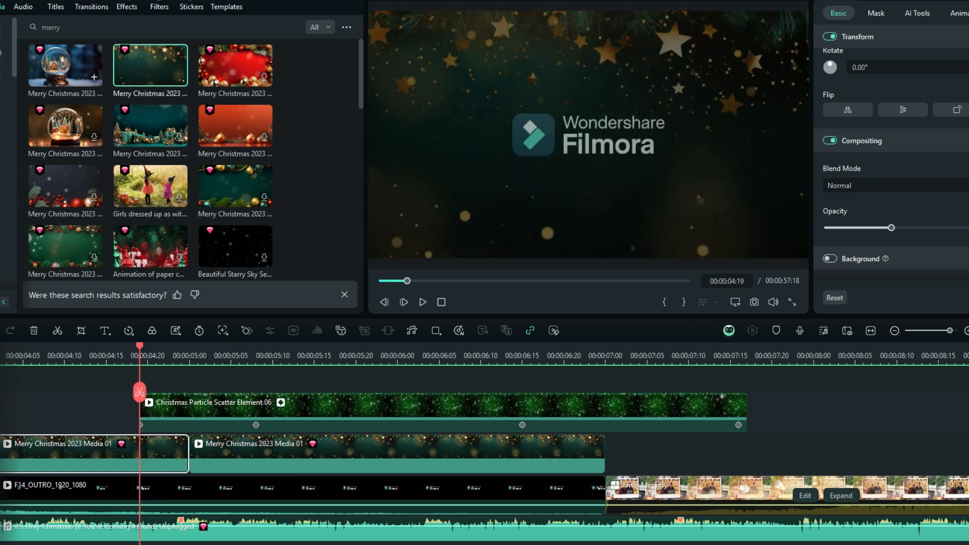
# Select the second keyframe on the Christmas Particle Scatter Element 06 clip and examine its opacity setting
pyautogui.scroll(3, 890, 151)
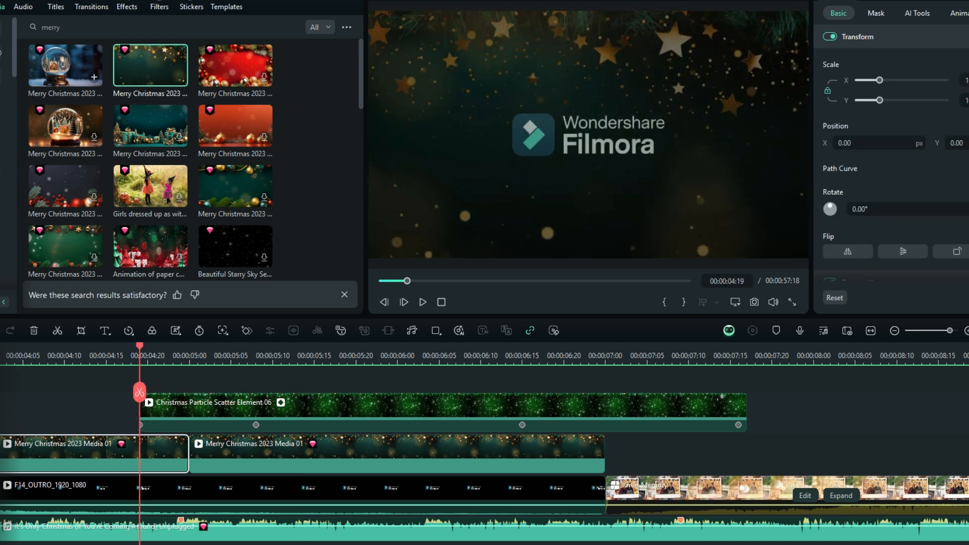
pyautogui.scroll(-3, 890, 151)
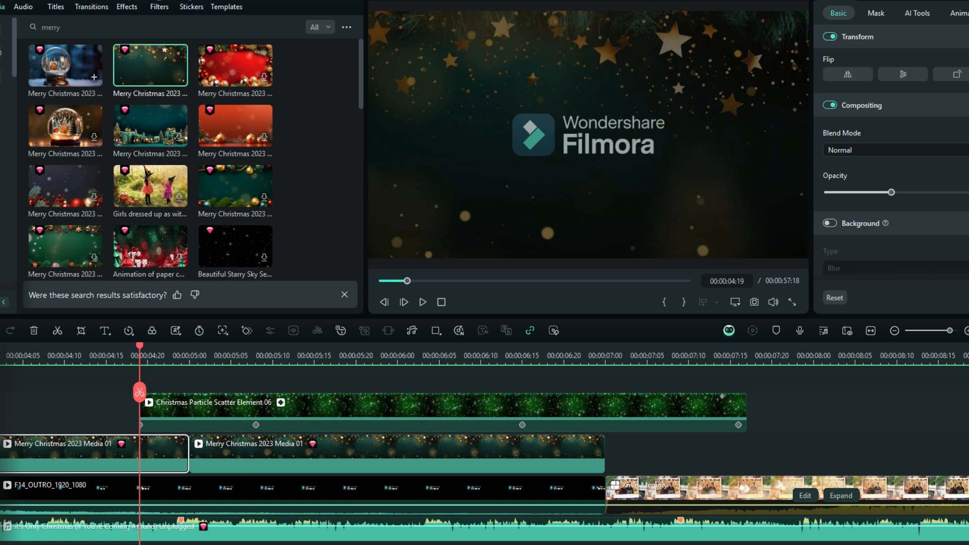
pyautogui.click(256, 425)
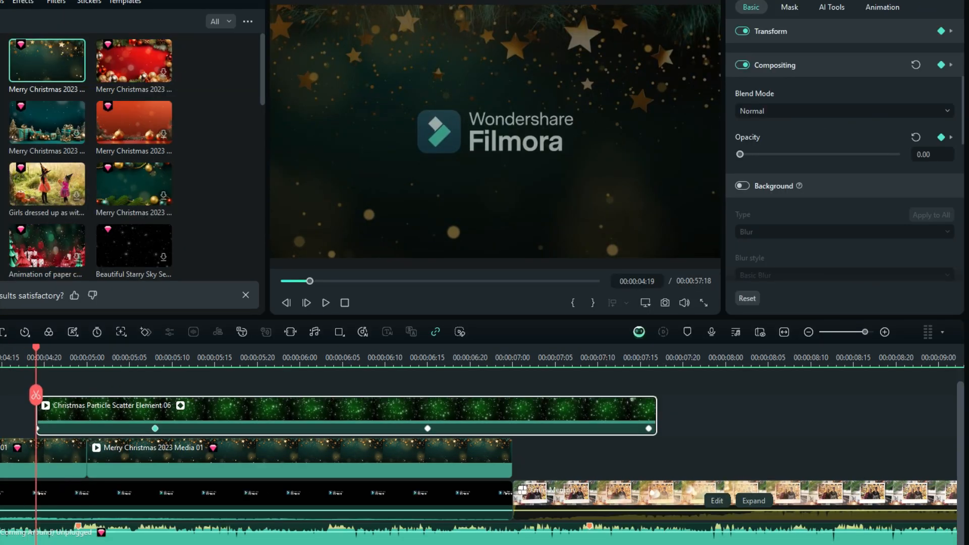
# Move the playhead to 00:00:07:00, where the Xmas Memory template clip begins on Video 1
pyautogui.moveTo(36, 393); pyautogui.dragTo(513, 395)
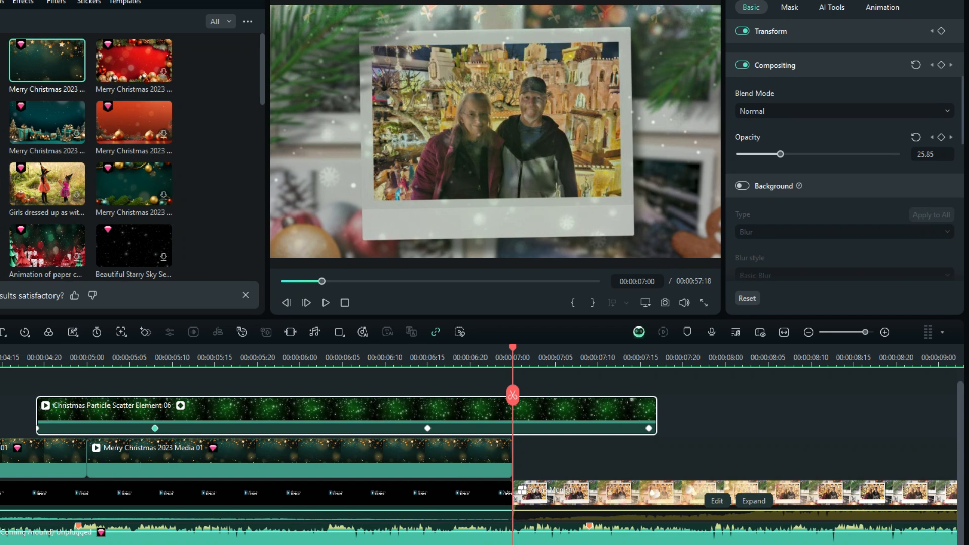
pyautogui.hscroll(10, 479, 444)
pyautogui.hscroll(-5, 479, 444)
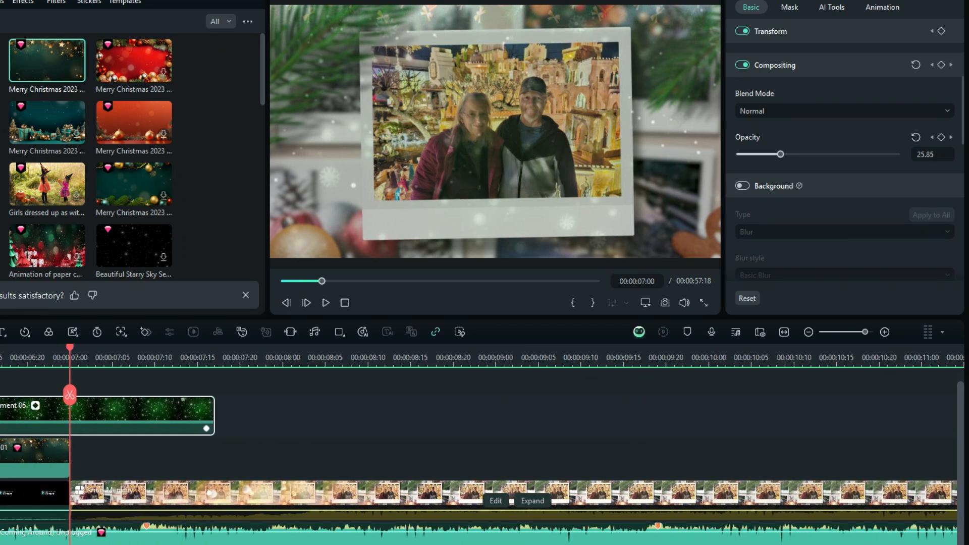
pyautogui.scroll(-5, 479, 444)
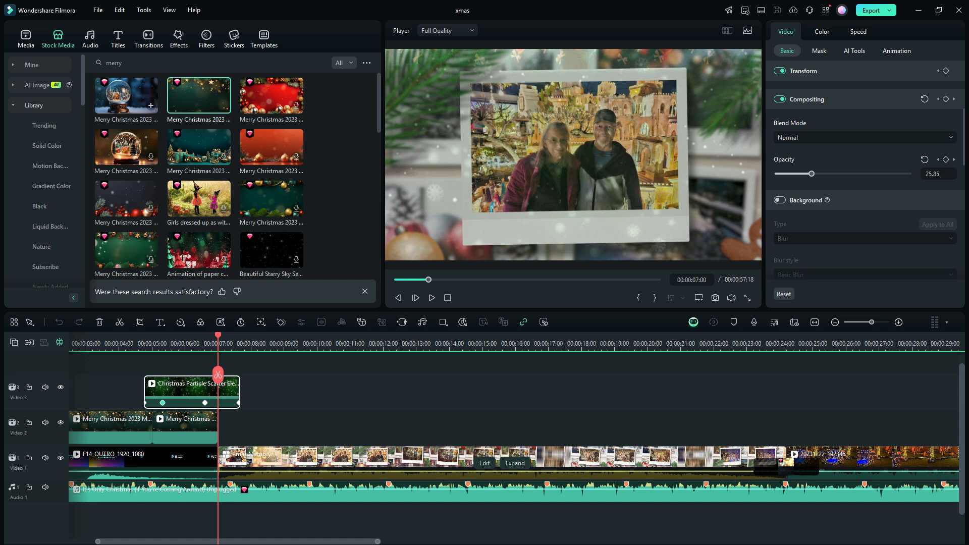
# Open the Xmas Memory clip's replaceable media, search the templates for "christmas" and preview the Xmas Memory template
pyautogui.click(485, 463)
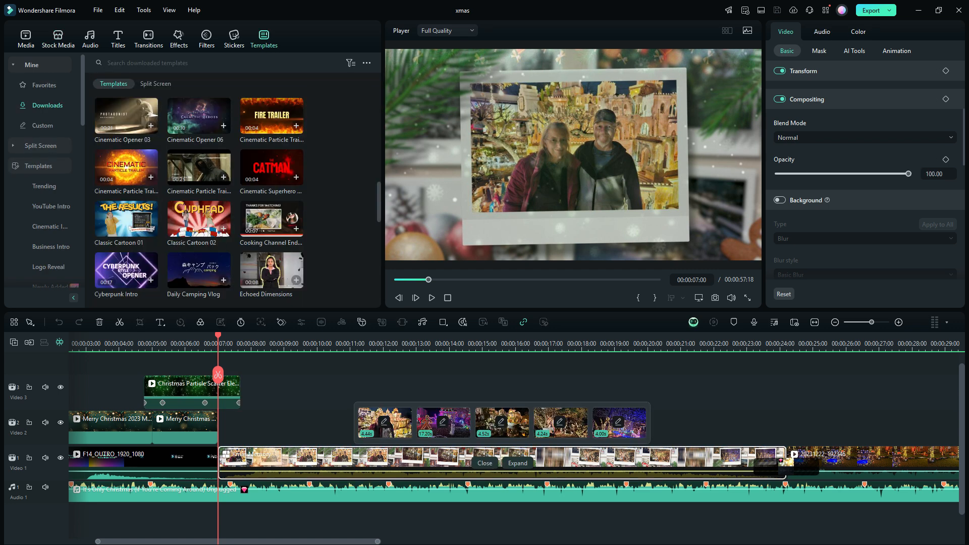
pyautogui.click(225, 63)
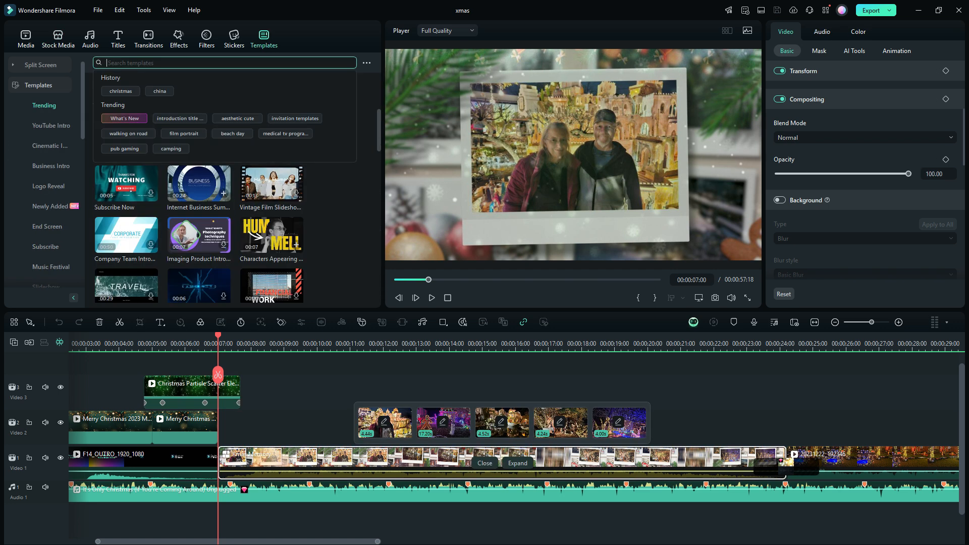
pyautogui.click(120, 91)
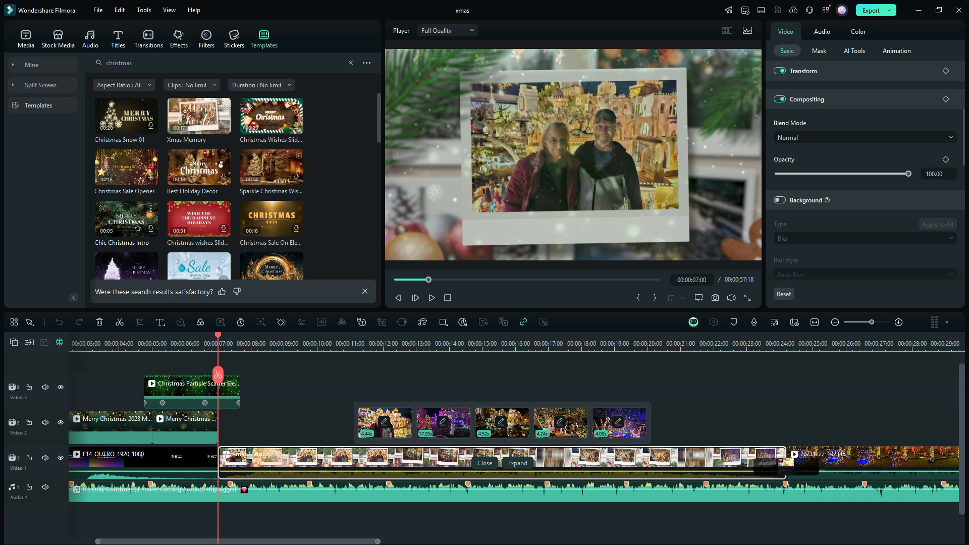
pyautogui.moveTo(199, 117)
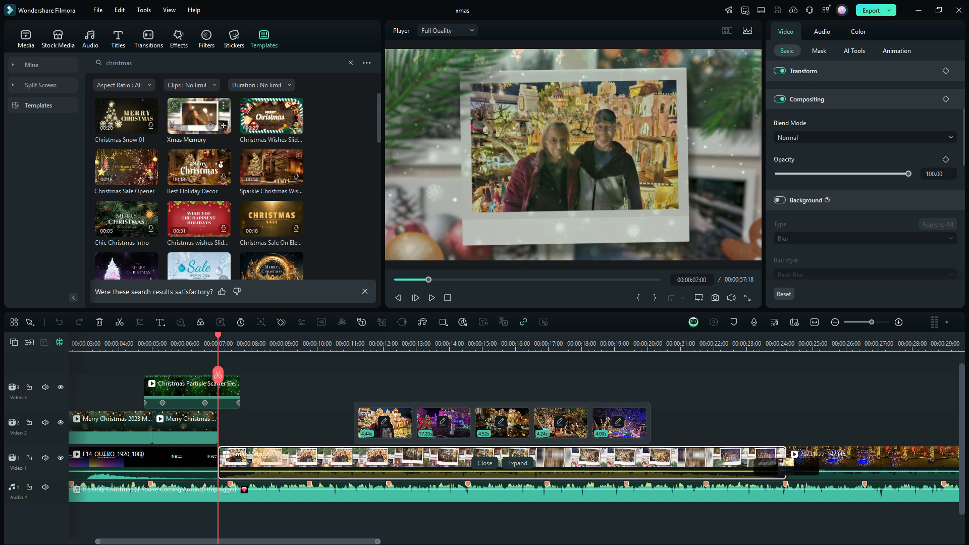
pyautogui.click(199, 116)
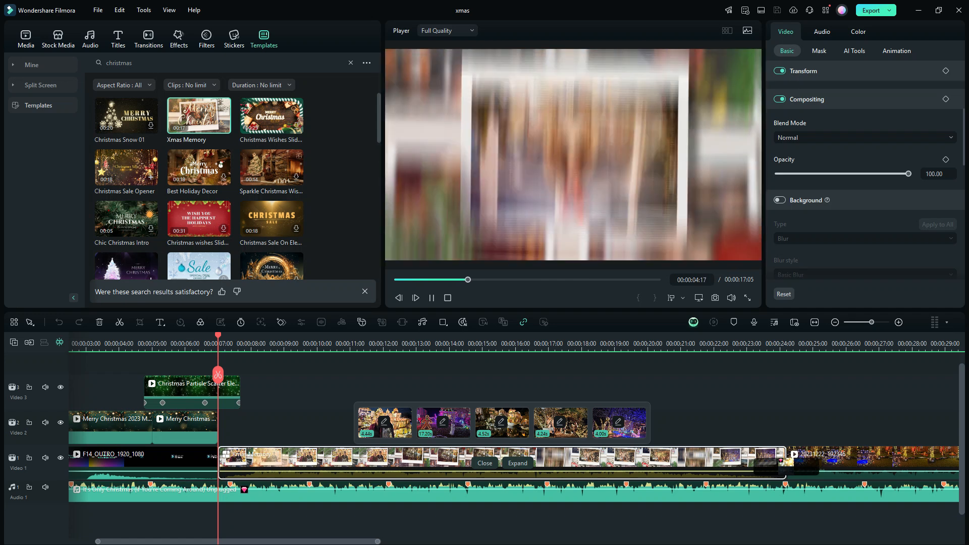
pyautogui.press('space')
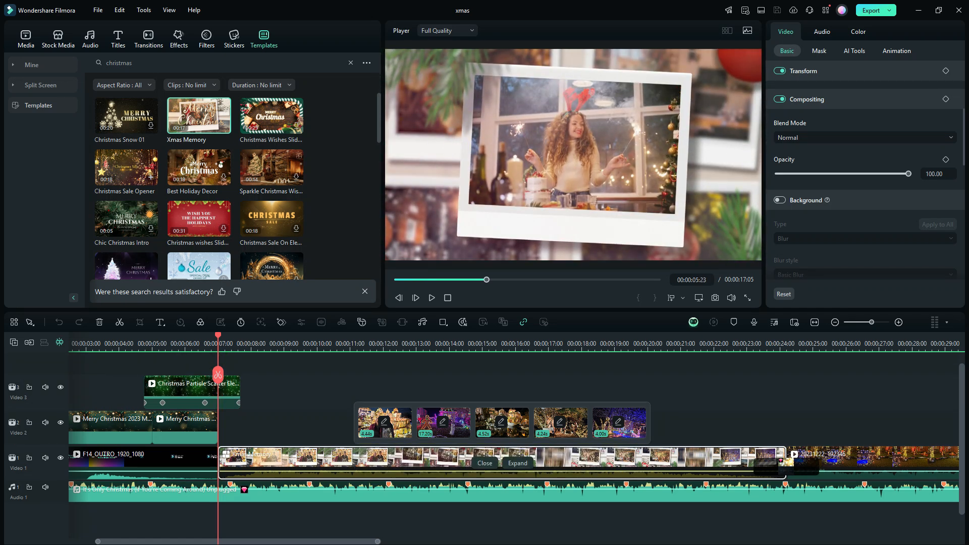
# Reopen the replaceable media of the Xmas Memory clip on the timeline and display the project media
pyautogui.click(485, 463)
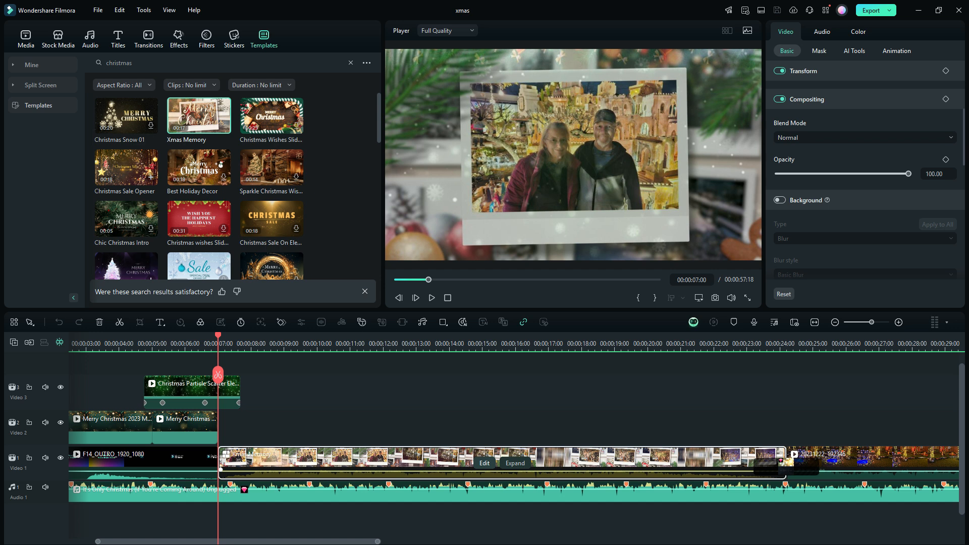
pyautogui.click(483, 463)
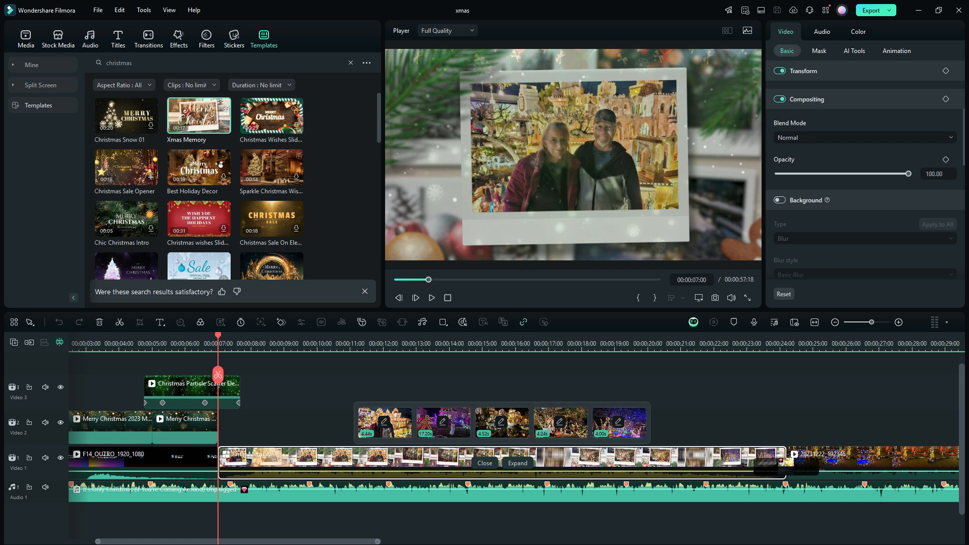
pyautogui.click(58, 38)
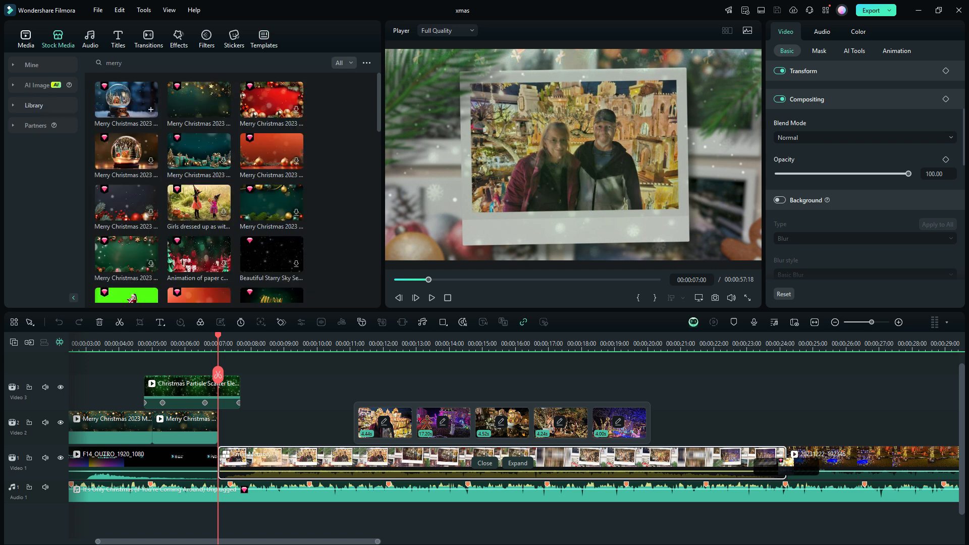
pyautogui.click(26, 38)
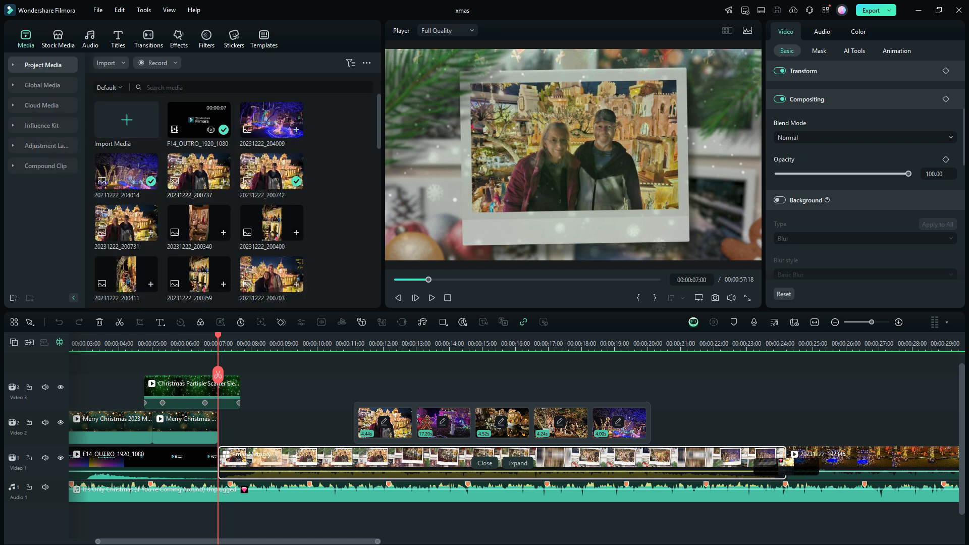
# Select the project media from F14_OUTRO_1920_1080 through 20231222_200742 and play the Xmas Memory clip to review its replaceable photos
pyautogui.keyDown('shift'); pyautogui.click(272, 171); pyautogui.keyUp('shift')
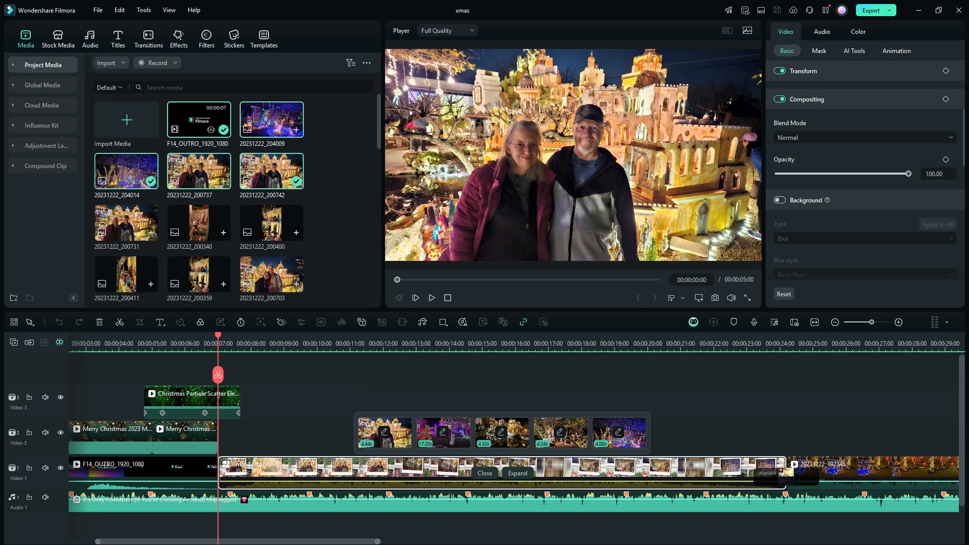
pyautogui.moveTo(442, 433); pyautogui.dragTo(298, 336)
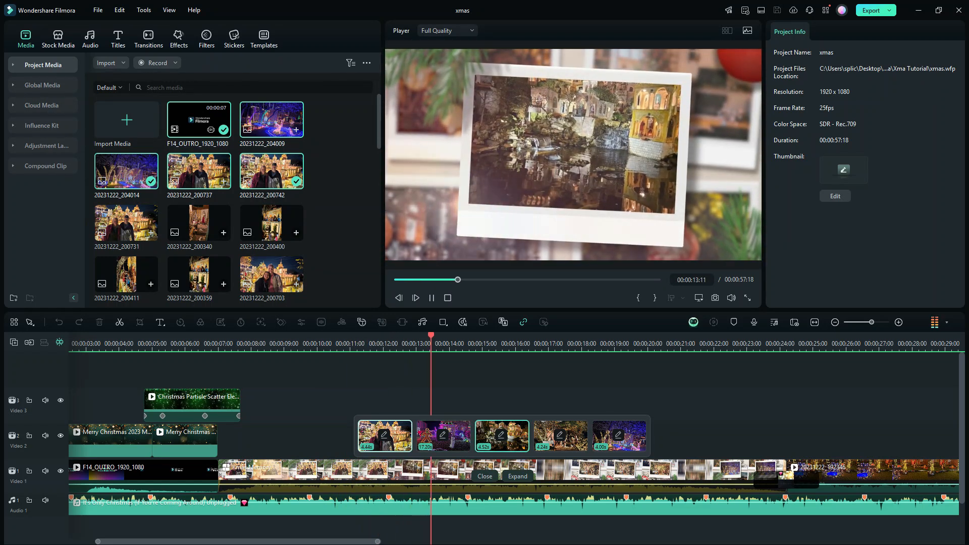
pyautogui.press('space')
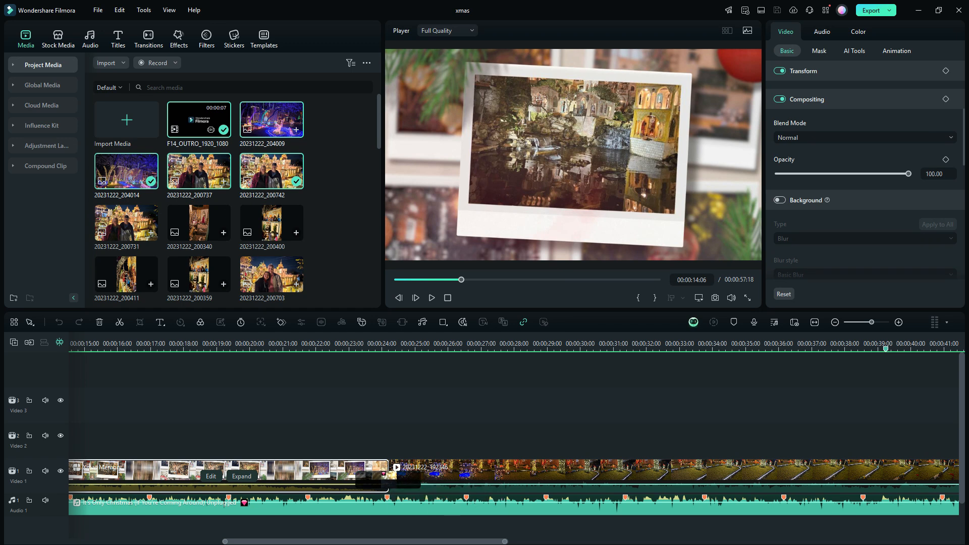
# Play the transition from the Xmas Memory clip into the 20231222_192346 clip and display the Christmas category of transitions
pyautogui.click(320, 343)
pyautogui.press('space')
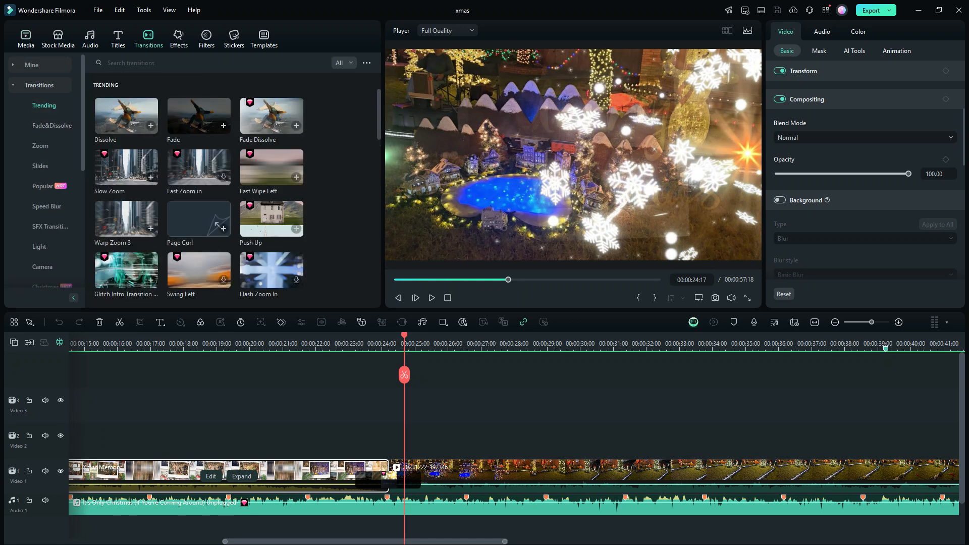
pyautogui.scroll(-3, 42, 146)
pyautogui.click(46, 166)
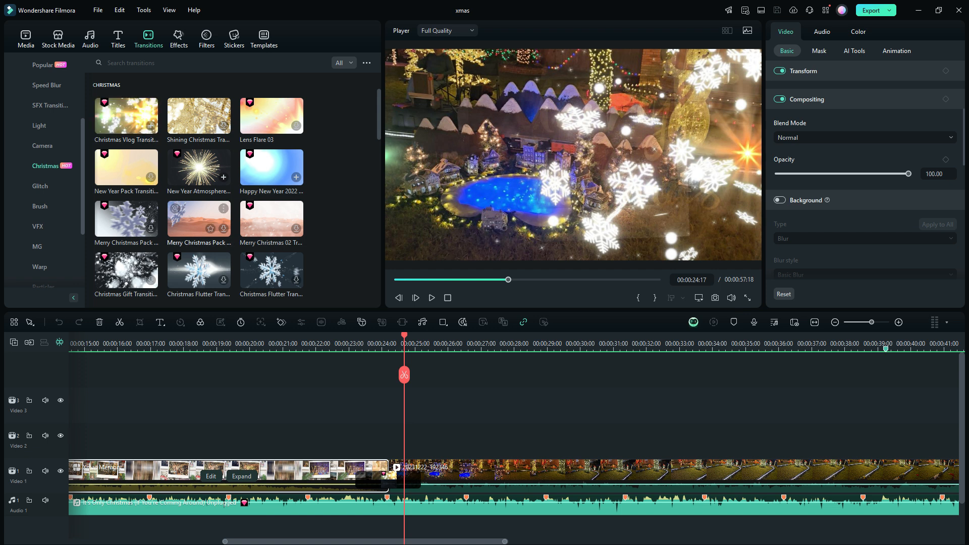
# Zoom the timeline in around the image clip on Video 2 and move the playhead to 00:00:47:07
pyautogui.moveTo(404, 335); pyautogui.dragTo(841, 335)
pyautogui.moveTo(444, 541); pyautogui.dragTo(657, 541)
pyautogui.moveTo(178, 335); pyautogui.dragTo(423, 335)
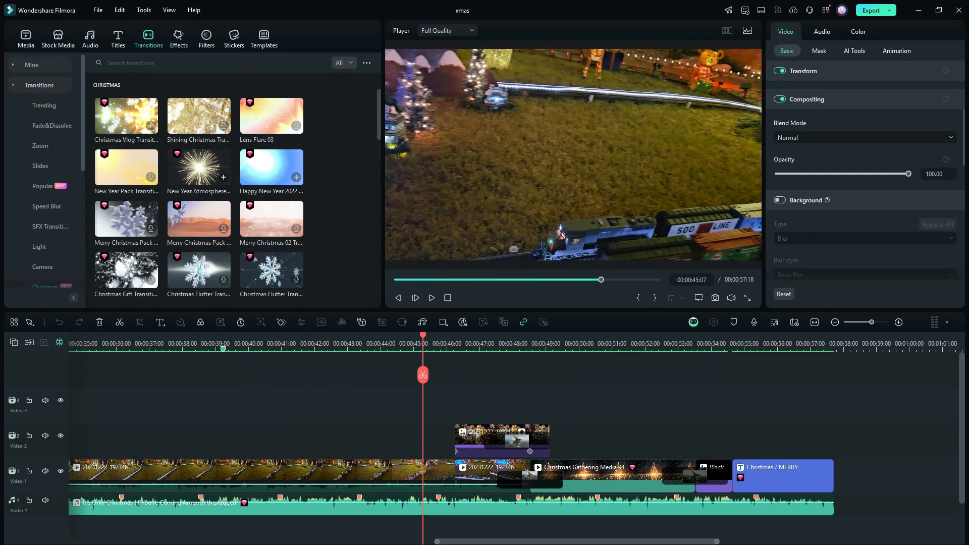
pyautogui.moveTo(871, 322); pyautogui.dragTo(877, 322)
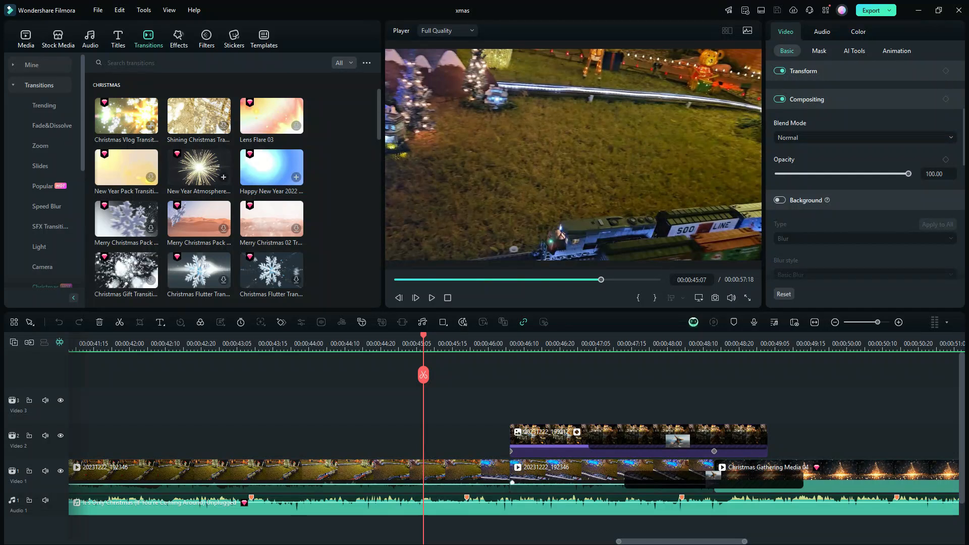
pyautogui.moveTo(681, 541); pyautogui.dragTo(731, 541)
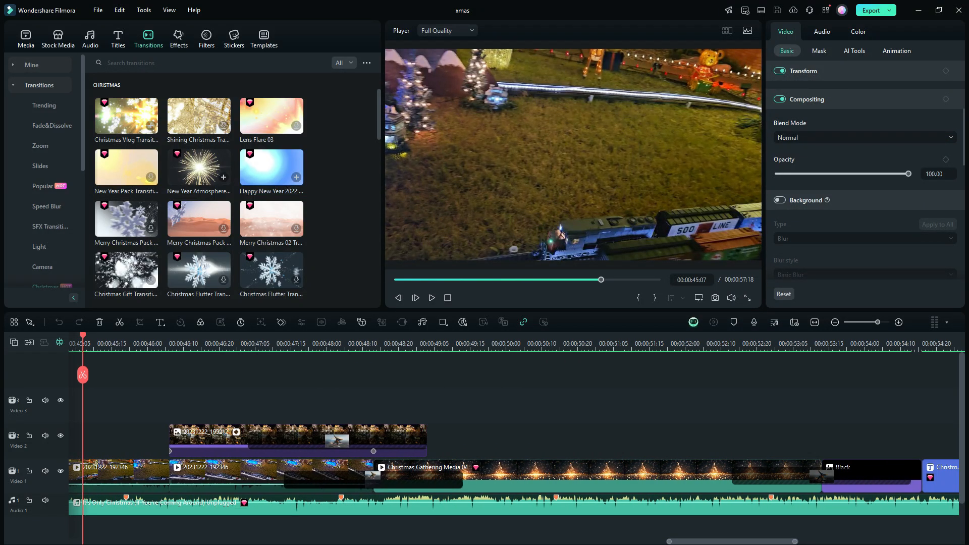
pyautogui.moveTo(82, 336); pyautogui.dragTo(262, 335)
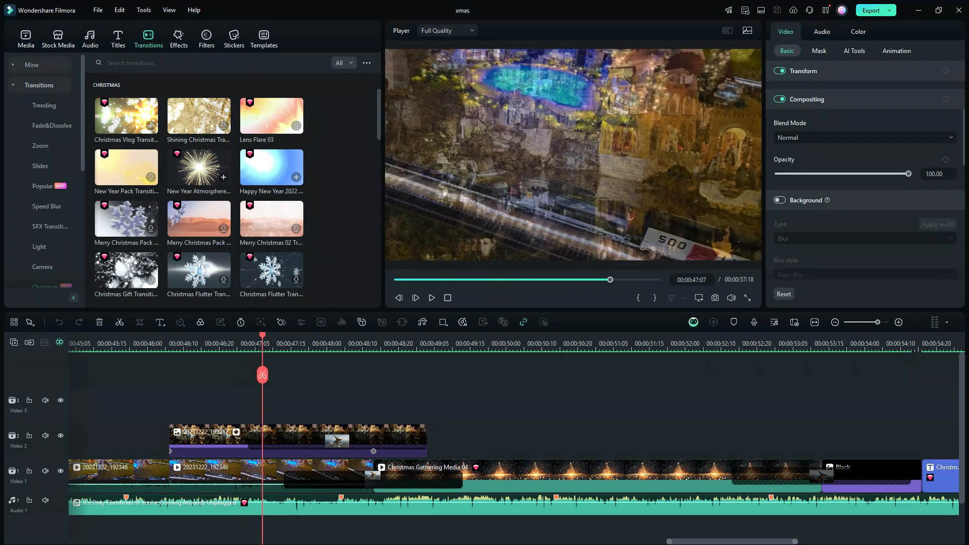
# Select the image clip on Video 2, examine the opacity at its first keyframe and play the fade into the Christmas tree clip
pyautogui.click(322, 441)
pyautogui.click(171, 451)
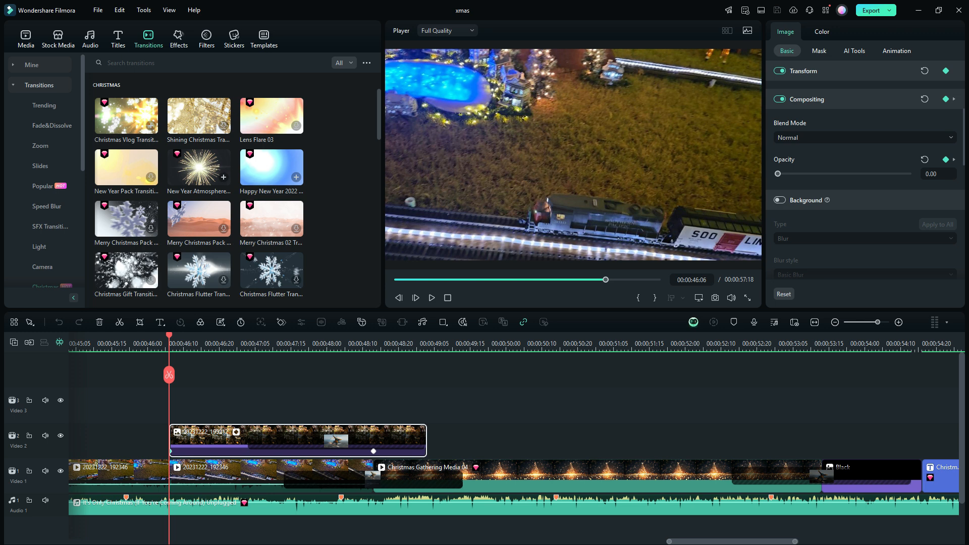
pyautogui.press('space')
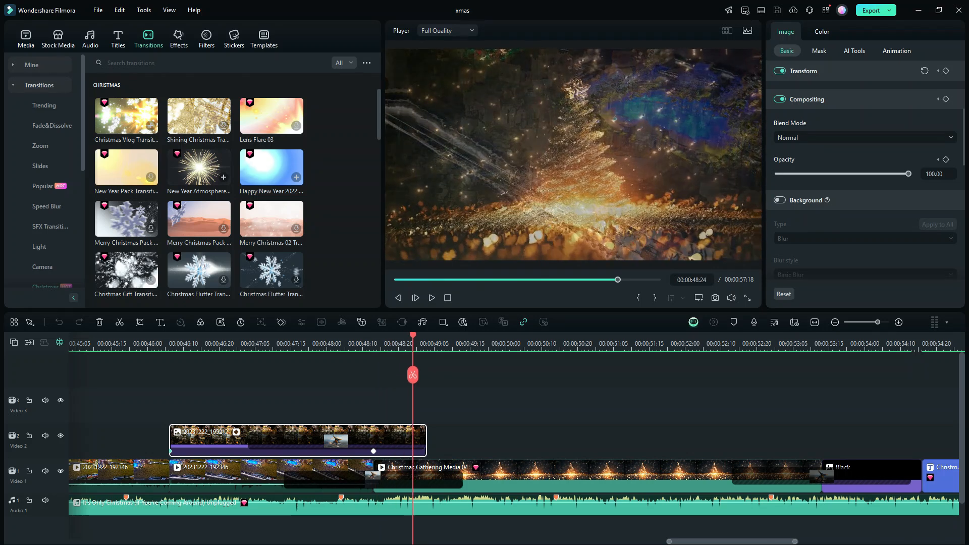
# Step frame by frame backward and forward through the image clip's opacity fade, ending at 00:00:49:08 past the clip
pyautogui.press('Left')
pyautogui.press('Left')
pyautogui.press('Left')
pyautogui.press('Left')
pyautogui.press('Left')
pyautogui.press('Left')
pyautogui.press('Left')
pyautogui.press('Left')
pyautogui.press('Left')
pyautogui.press('Left')
pyautogui.press('Left')
pyautogui.press('Left')
pyautogui.press('Left')
pyautogui.press('Left')
pyautogui.press('Left')
pyautogui.press('Left')
pyautogui.press('Left')
pyautogui.press('Left')
pyautogui.press('Left')
pyautogui.press('Left')
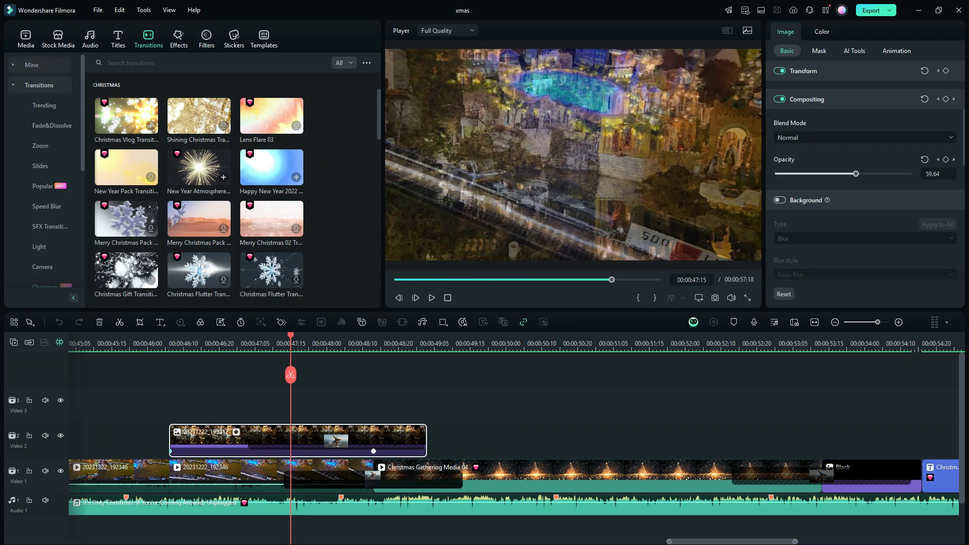
pyautogui.press('Right')
pyautogui.press('Right')
pyautogui.press('Right')
pyautogui.press('Right')
pyautogui.press('Right')
pyautogui.press('Right')
pyautogui.press('Right')
pyautogui.press('Right')
pyautogui.press('Right')
pyautogui.press('Right')
pyautogui.press('Right')
pyautogui.press('Right')
pyautogui.press('Right')
pyautogui.press('Right')
pyautogui.press('Right')
pyautogui.press('Right')
pyautogui.press('Right')
pyautogui.press('Right')
pyautogui.press('Right')
pyautogui.press('Right')
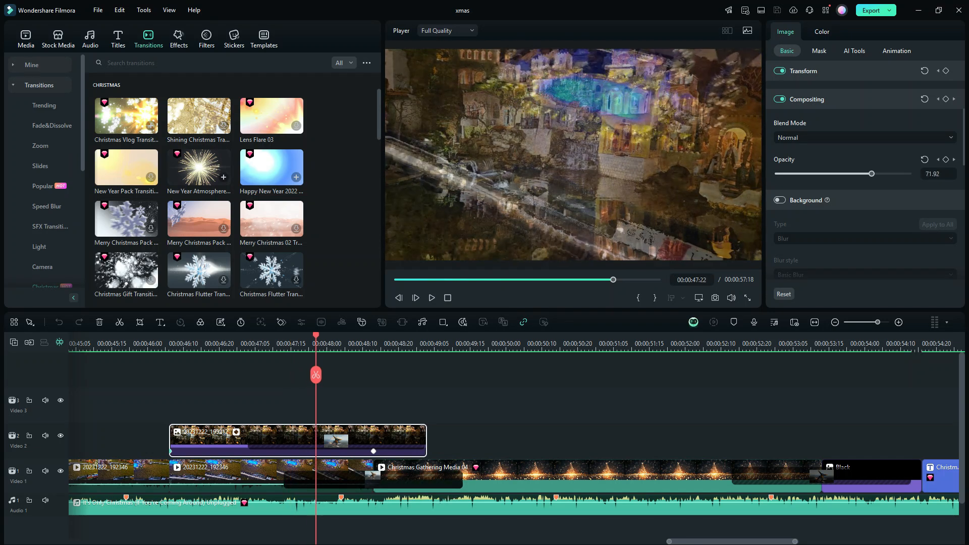
pyautogui.press('Right')
pyautogui.press('Right')
pyautogui.press('Right')
pyautogui.press('Right')
pyautogui.press('Right')
pyautogui.press('Right')
pyautogui.press('Right')
pyautogui.press('Right')
pyautogui.press('Right')
pyautogui.press('Right')
pyautogui.press('Right')
pyautogui.press('Right')
pyautogui.press('Right')
pyautogui.press('Right')
pyautogui.press('Right')
pyautogui.press('Right')
pyautogui.press('Right')
pyautogui.press('Right')
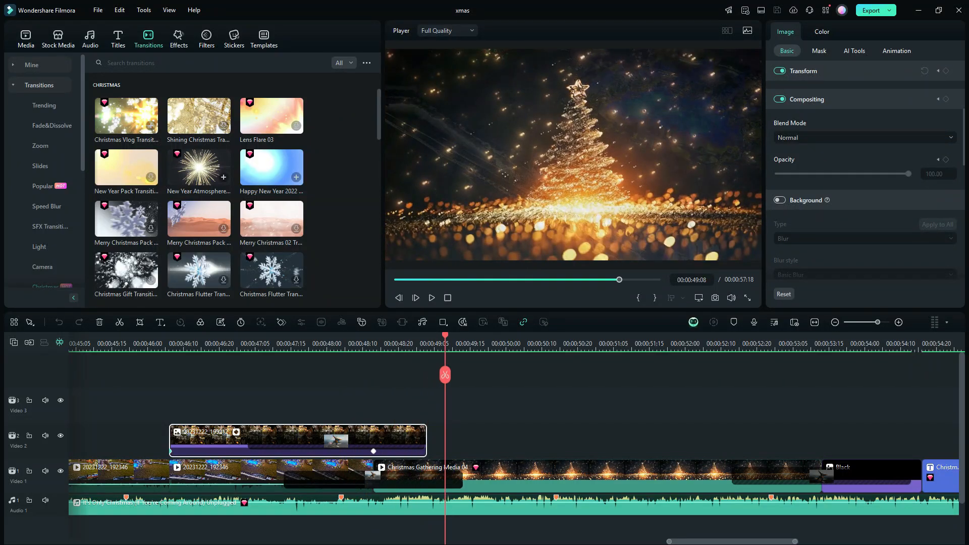
# Select the Christmas Gathering Media 04 clip on Video 1 and reveal its source in the stock media downloads
pyautogui.click(525, 476)
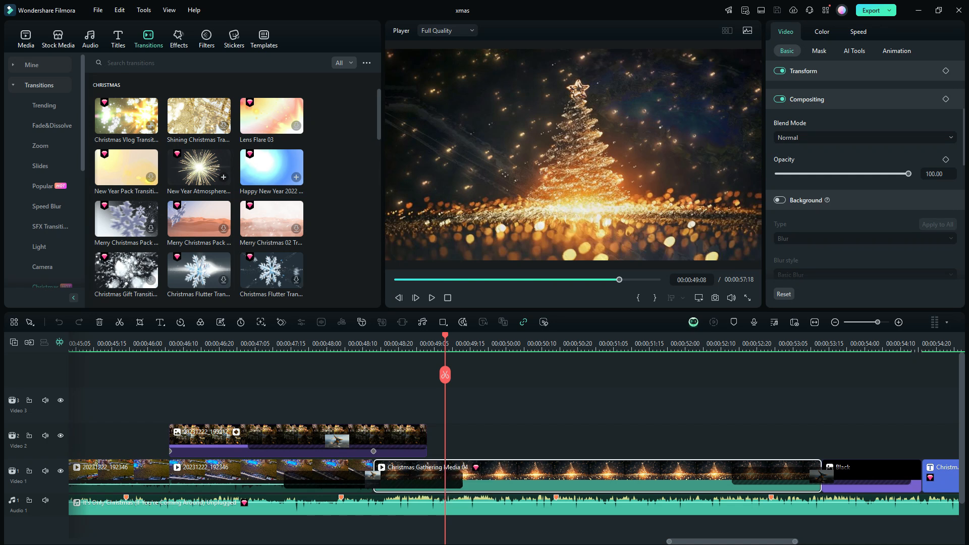
pyautogui.rightClick(384, 469)
pyautogui.click(435, 388)
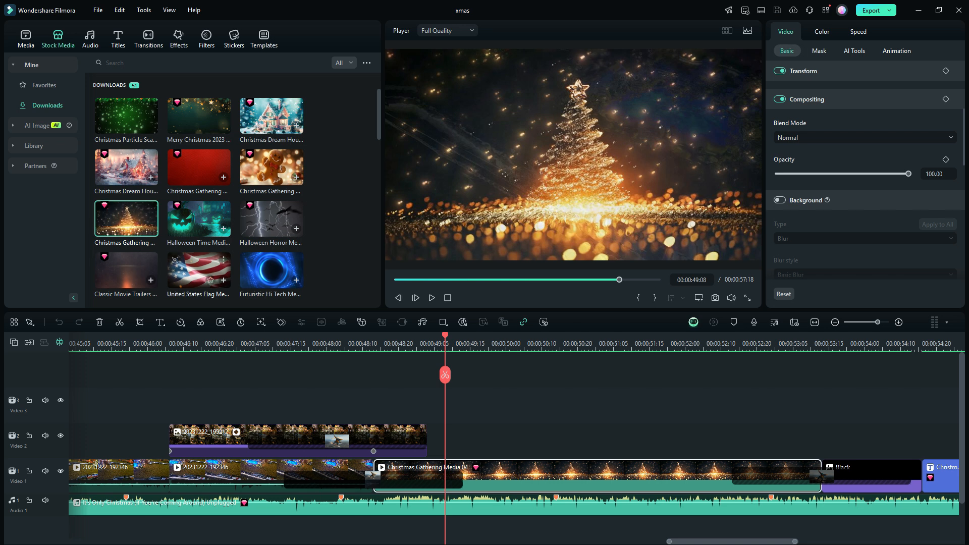
# Move the playhead to 00:00:52:18 and inspect the Fade transition between the Christmas Gathering Media 04 and Black clips
pyautogui.moveTo(445, 335); pyautogui.dragTo(750, 335)
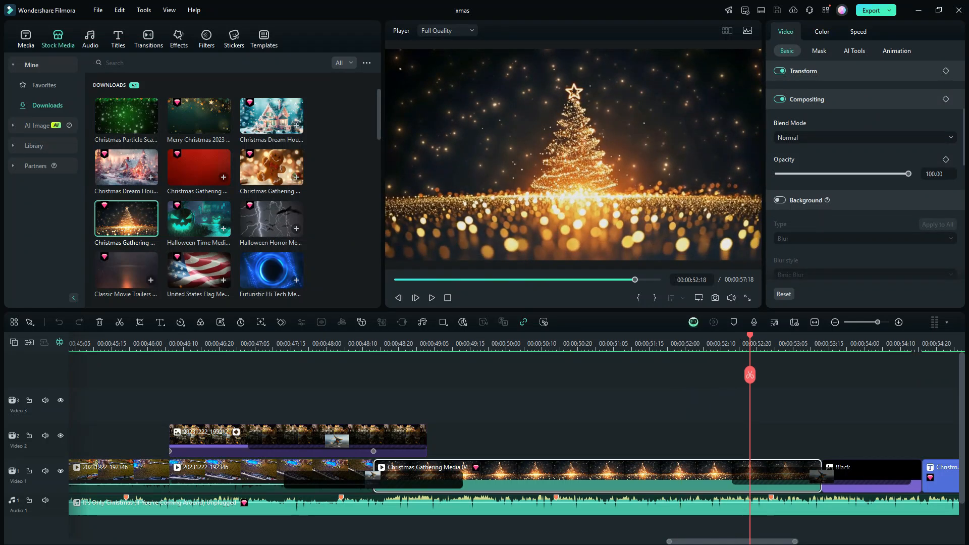
pyautogui.click(821, 475)
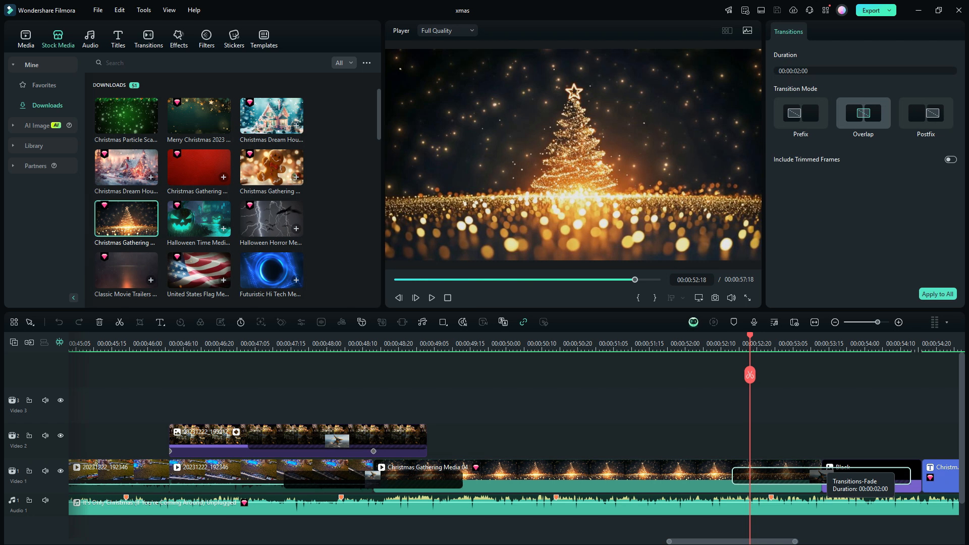
pyautogui.moveTo(744, 541); pyautogui.dragTo(799, 541)
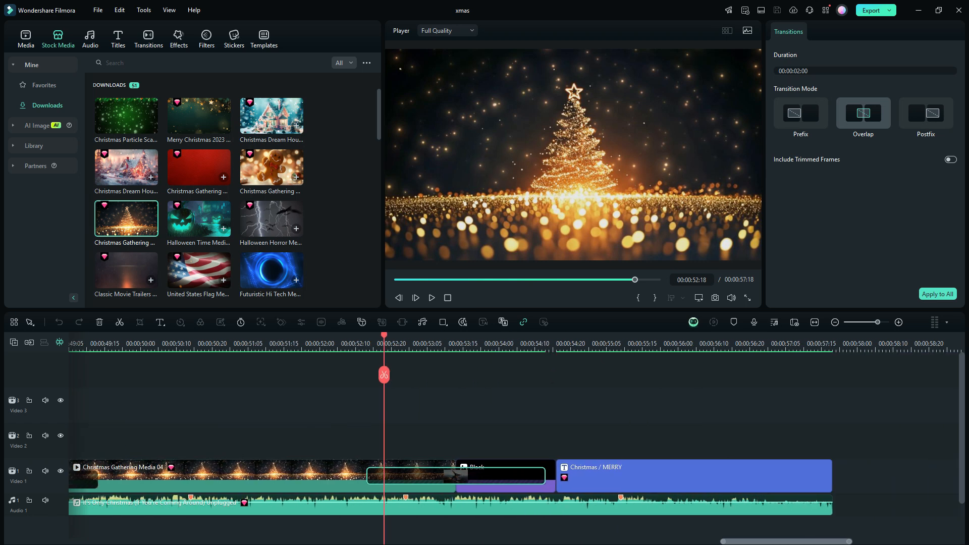
# Move the playhead onto the Black clip at 00:00:53:17 and display the solid colors in the stock media library
pyautogui.moveTo(384, 336); pyautogui.dragTo(471, 335)
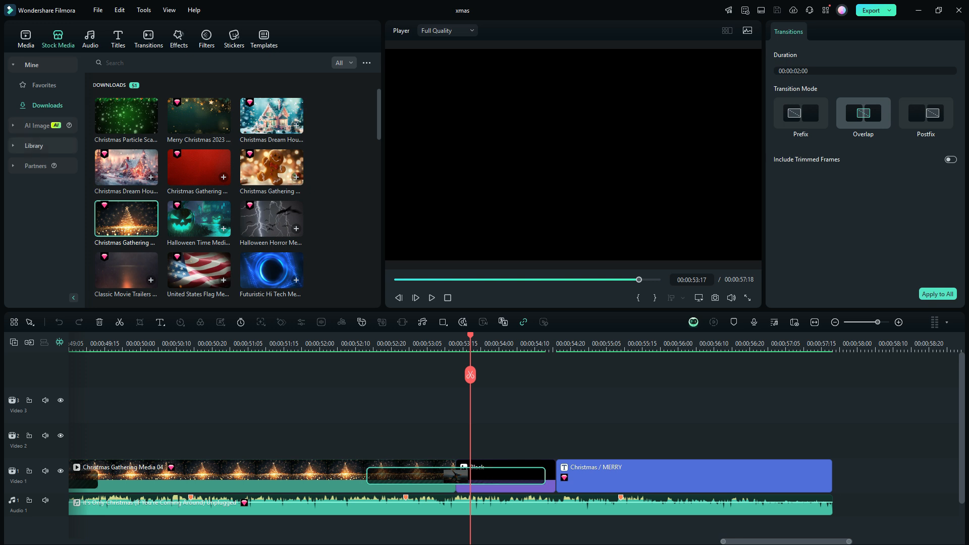
pyautogui.click(33, 145)
pyautogui.click(47, 146)
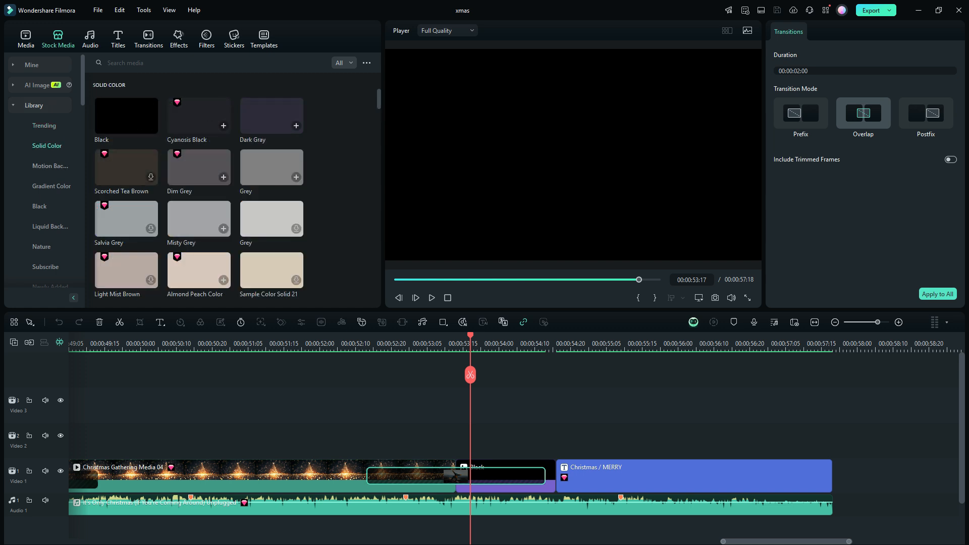
# Preview the Christmas / MERRY title at 00:00:56:15 and select its clip to examine the text settings
pyautogui.moveTo(470, 374); pyautogui.dragTo(732, 375)
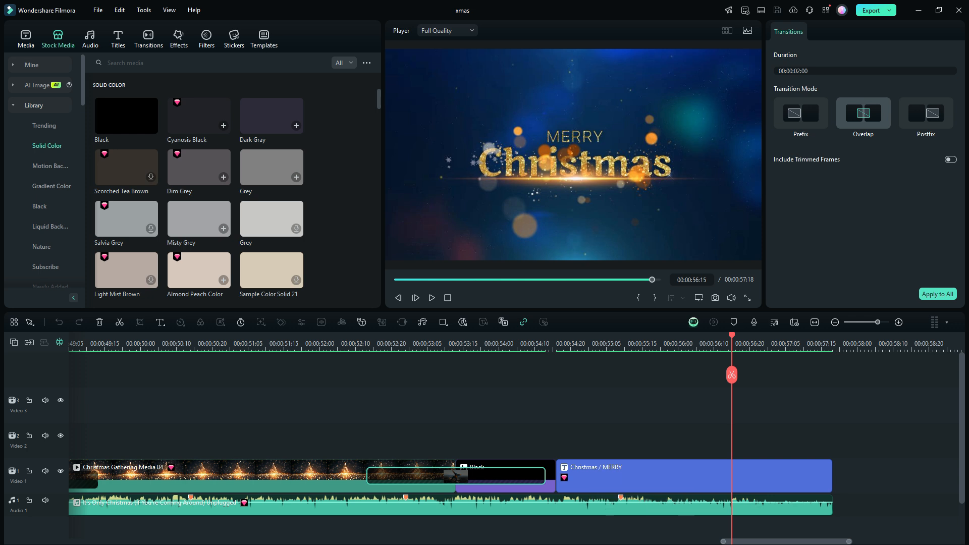
pyautogui.click(694, 476)
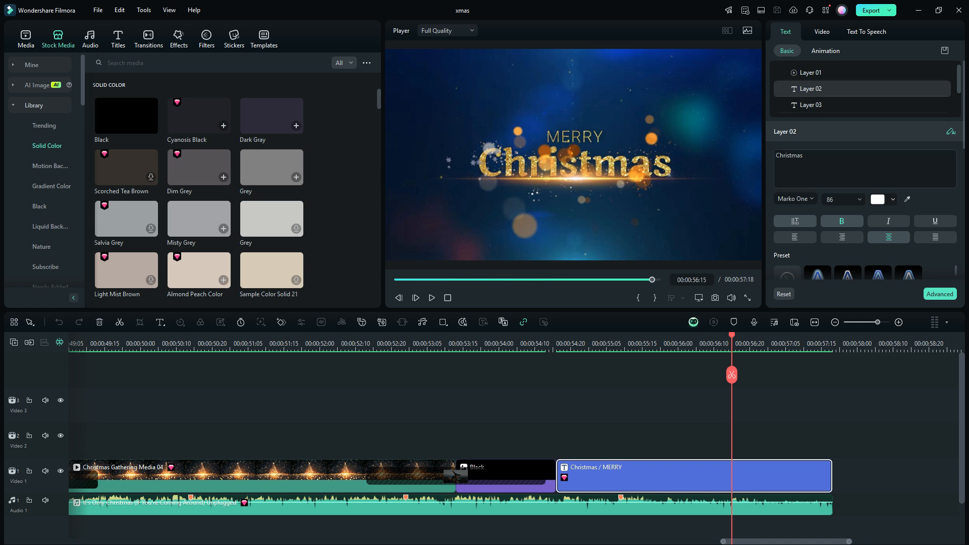
# Fit the whole project in the timeline and return the playhead to 00:00:00:00
pyautogui.moveTo(732, 335); pyautogui.dragTo(76, 336)
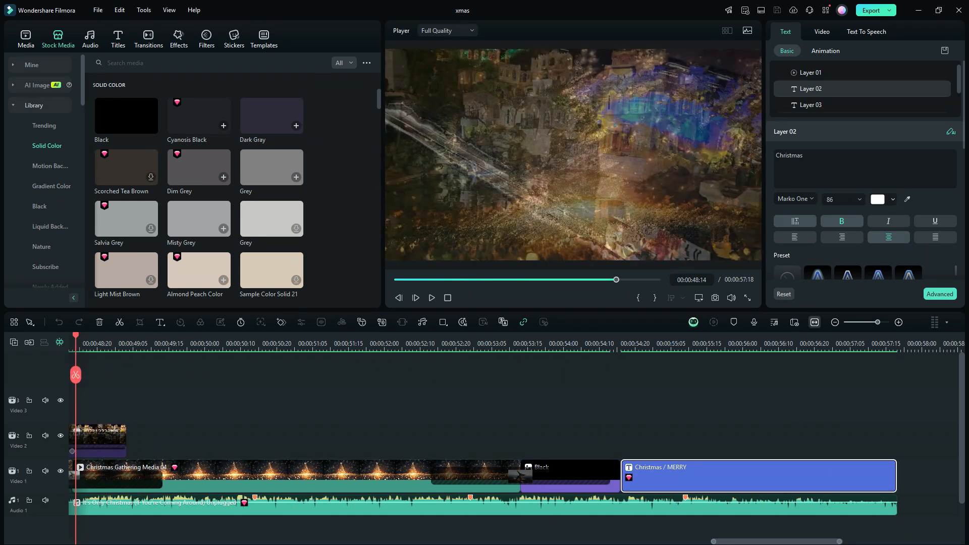
pyautogui.click(814, 322)
pyautogui.moveTo(800, 335); pyautogui.dragTo(70, 335)
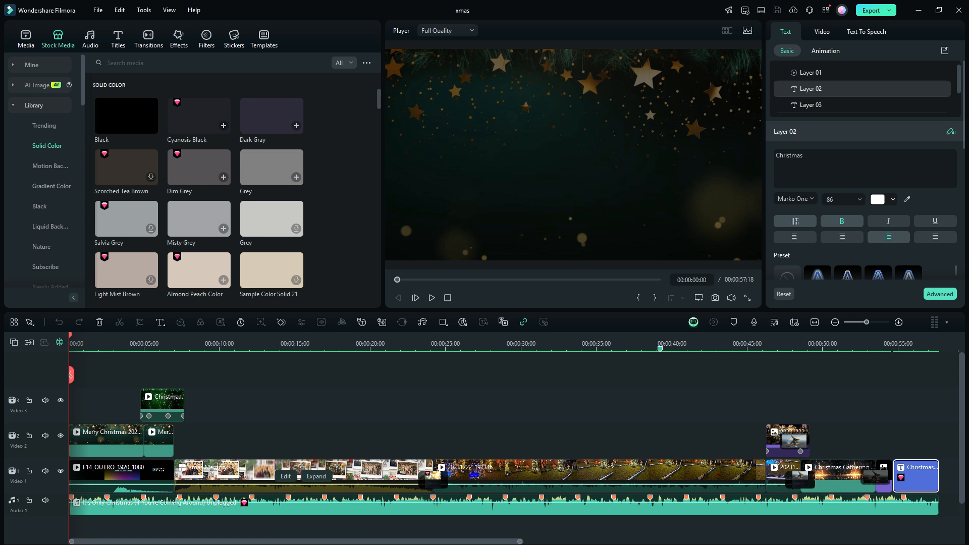
# Move the playhead to 00:00:10:05 in the Xmas Memory clip, browse the "christmas" templates and preview the blue Christmas Winter sale template
pyautogui.moveTo(69, 335); pyautogui.dragTo(222, 335)
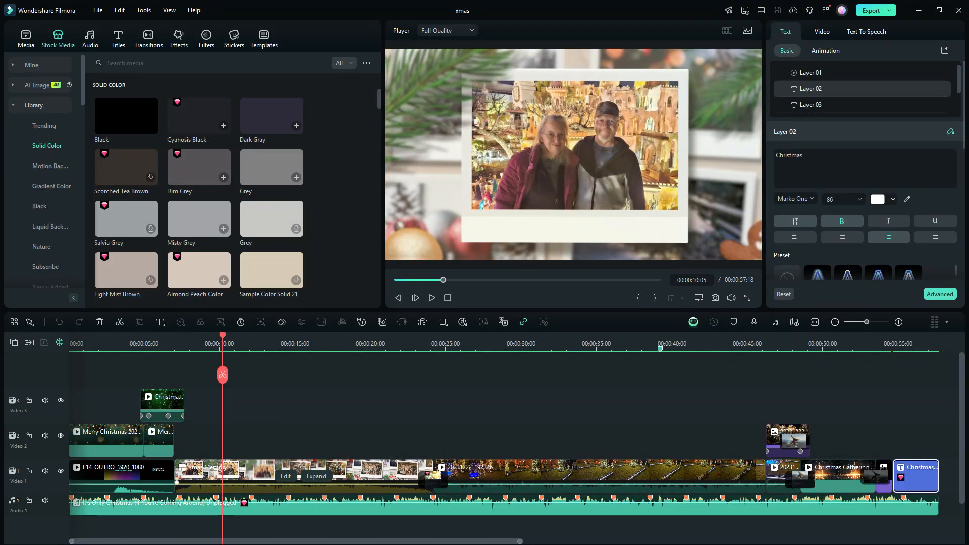
pyautogui.click(264, 38)
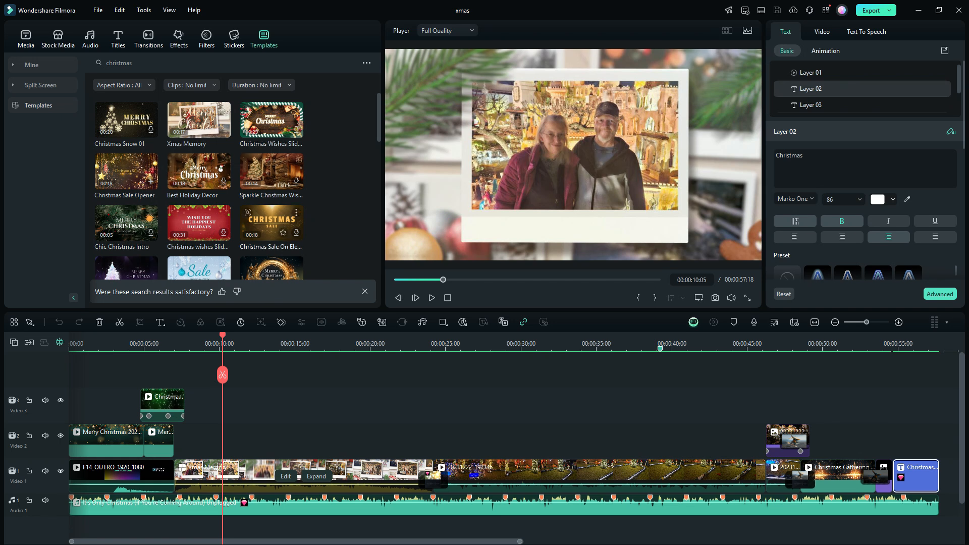
pyautogui.scroll(-3, 237, 187)
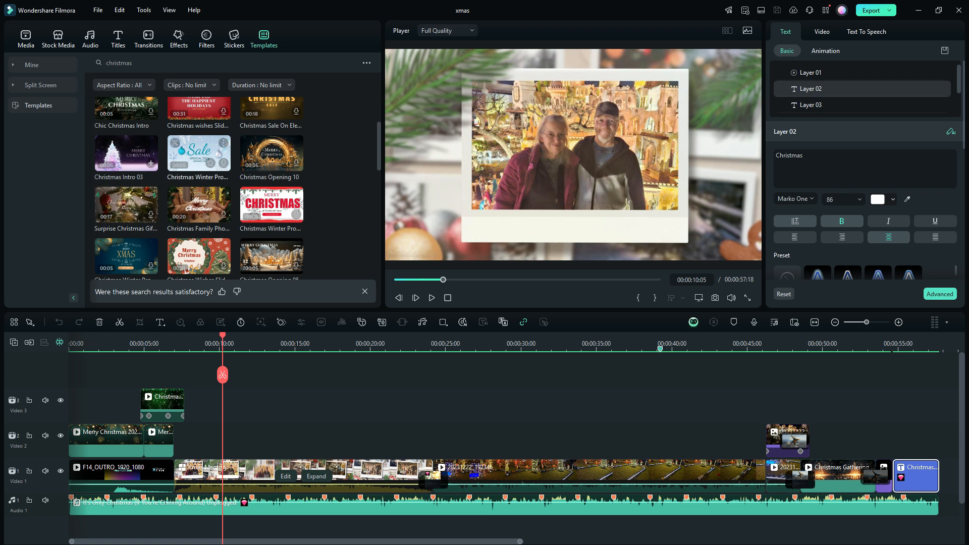
pyautogui.click(199, 153)
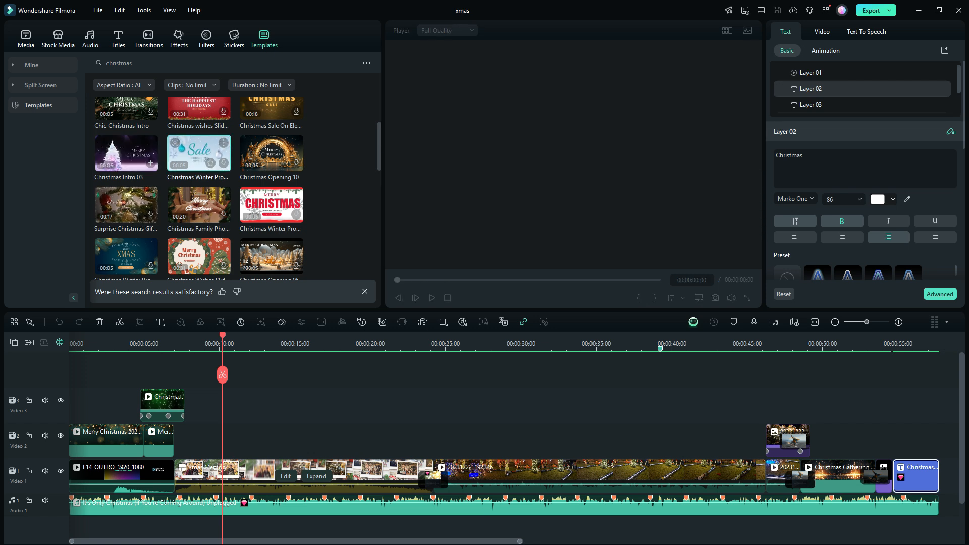